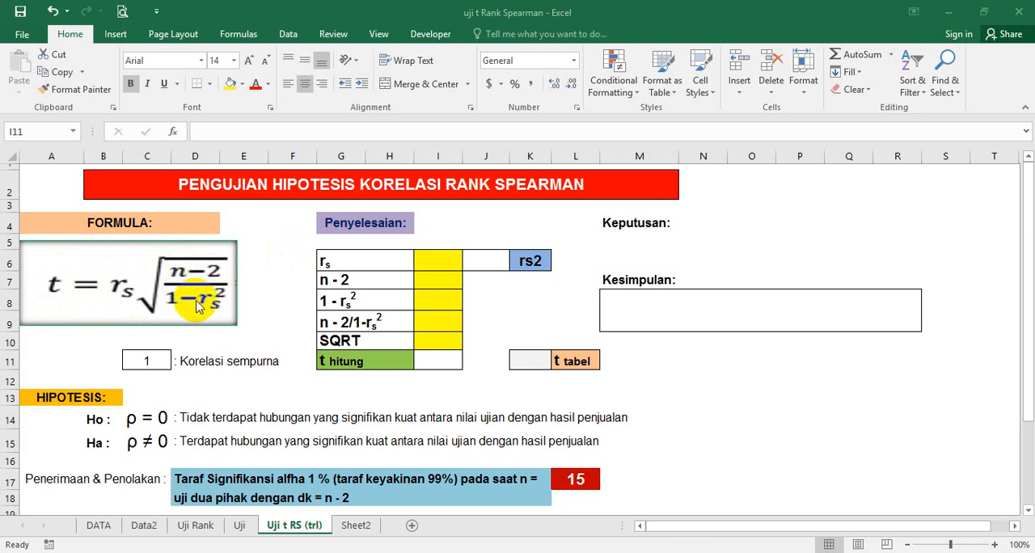
Step: Examine the Spearman t-test formula, the hypotheses with their significance criteria, and the rs row of the solution table
left_click(162, 359)
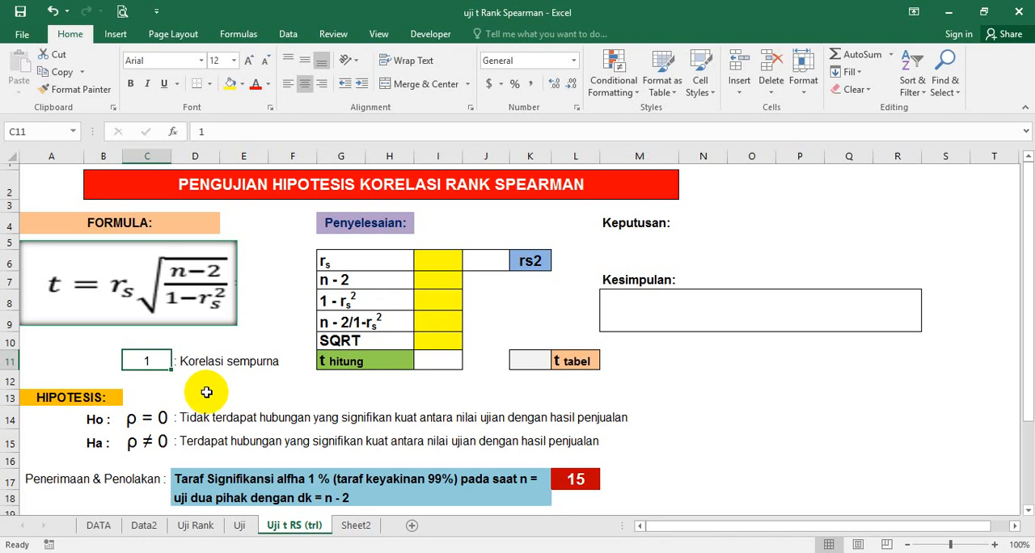
scroll(206, 392, "down", 2)
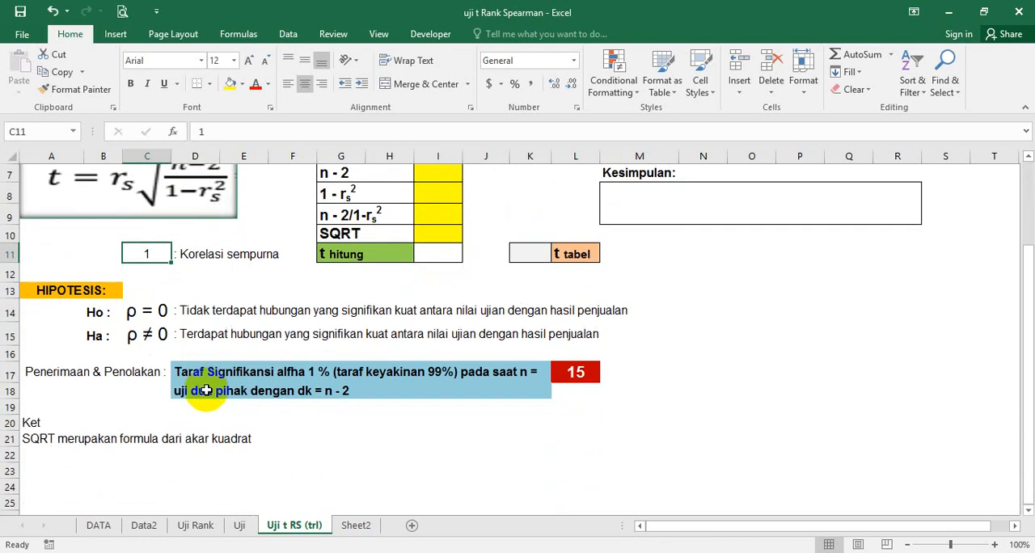
scroll(206, 390, "up", 2)
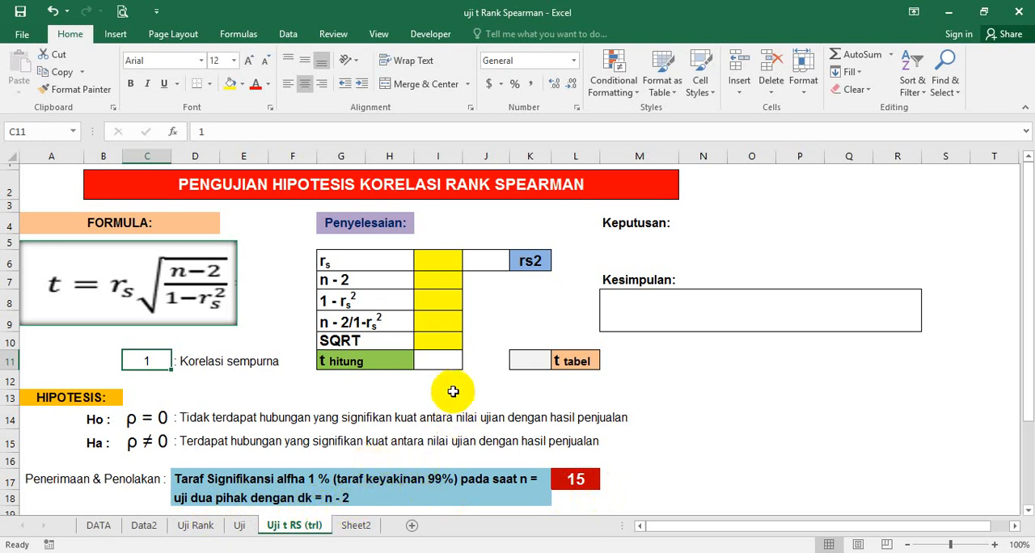
left_click(229, 384)
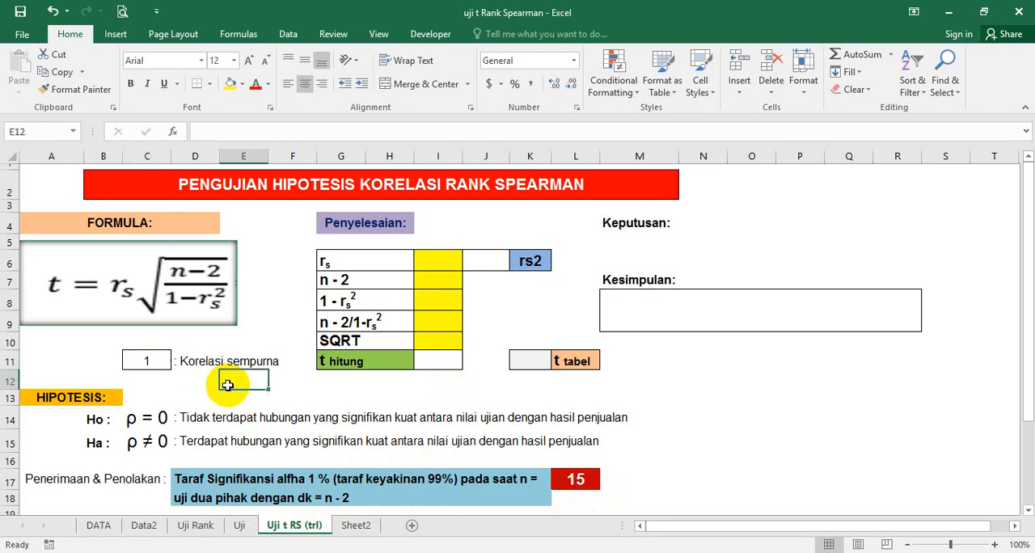
left_click(254, 279)
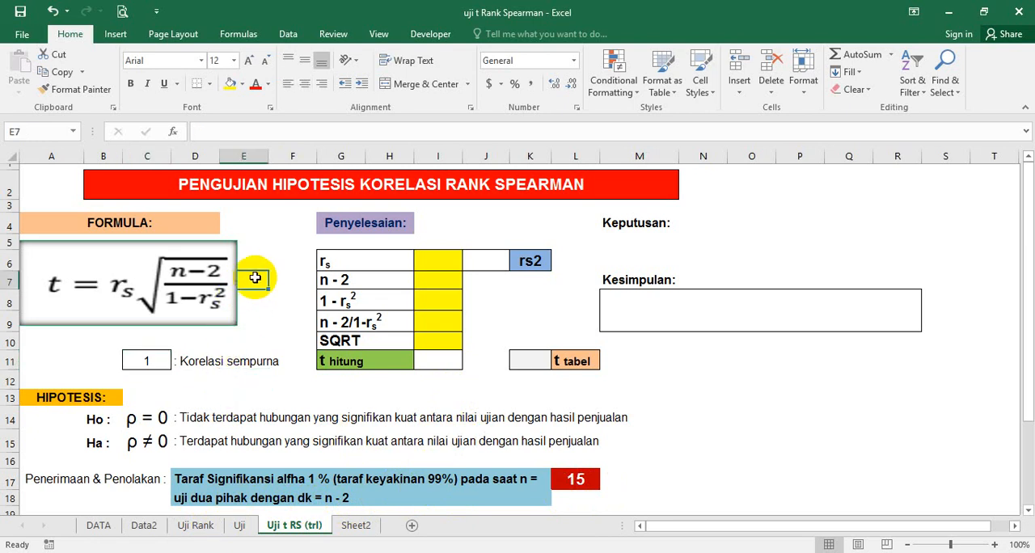
left_click(93, 281)
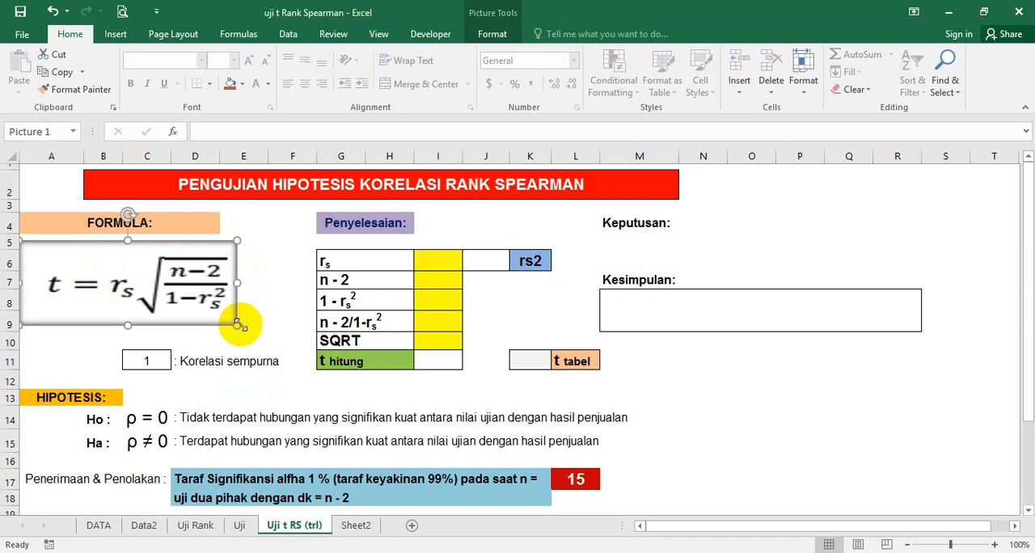
left_click(248, 338)
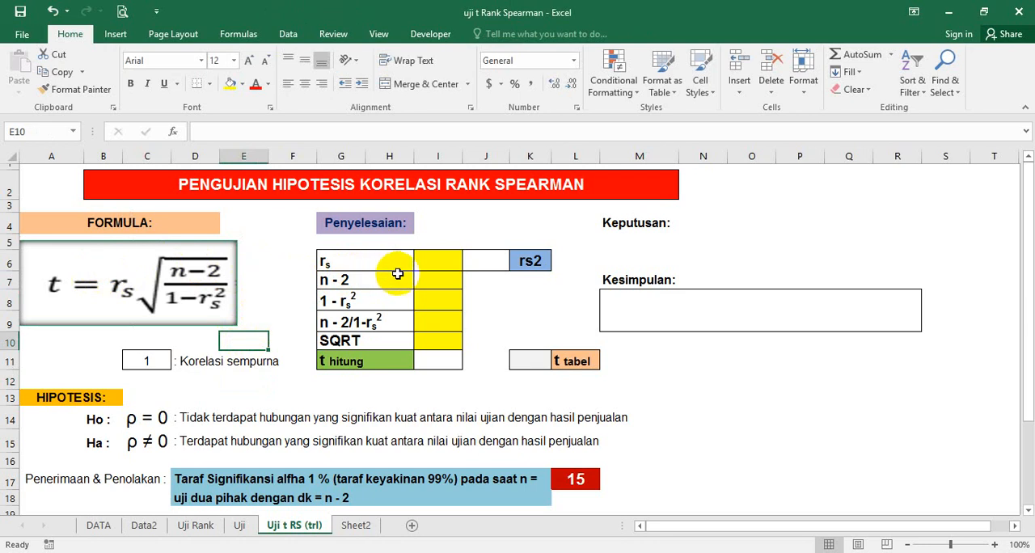
left_click(339, 266)
key("Right")
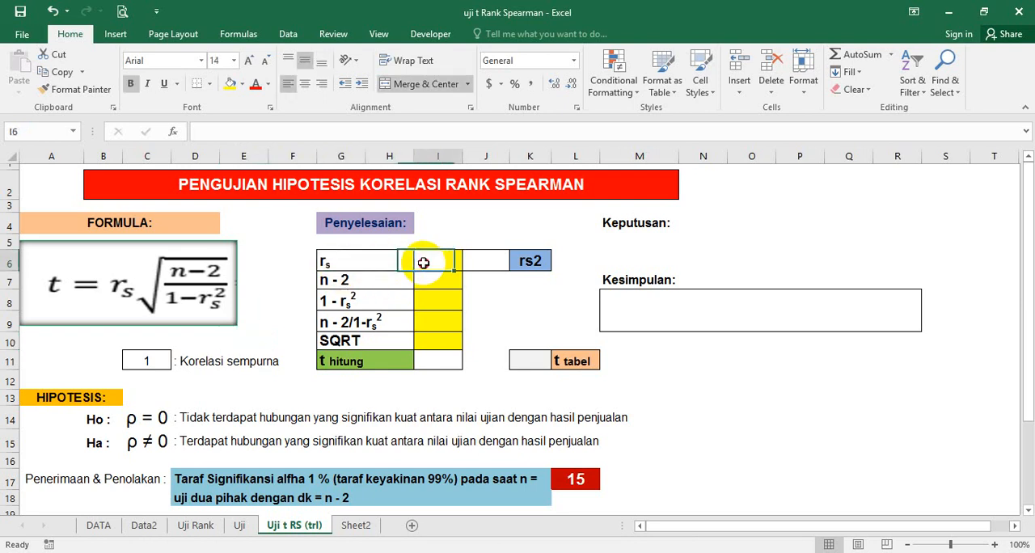
left_click(349, 266)
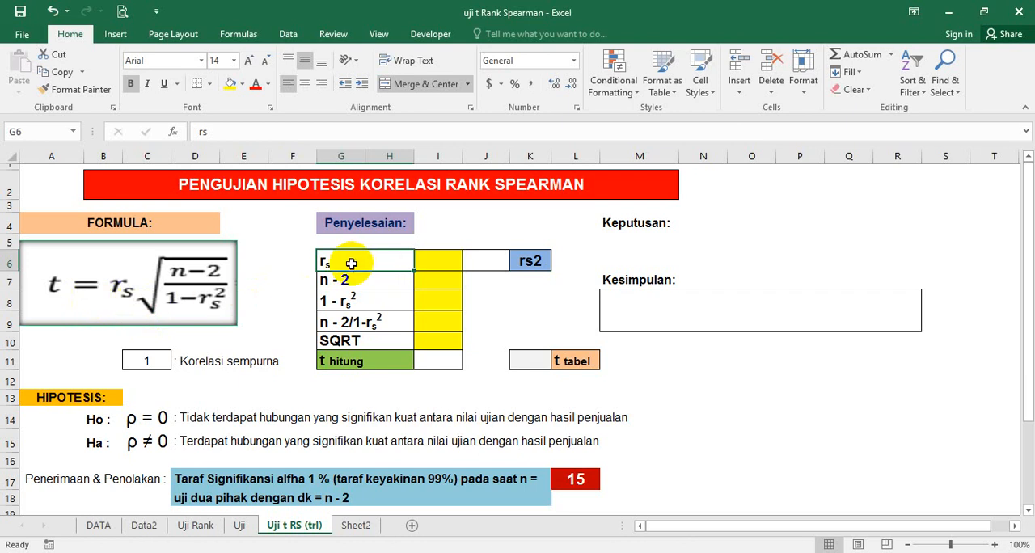
Step: Check the rs result on the Uji Rank sheet and enter 0.856 as rs in cell I6 of Uji t RS (trl)
left_click(429, 260)
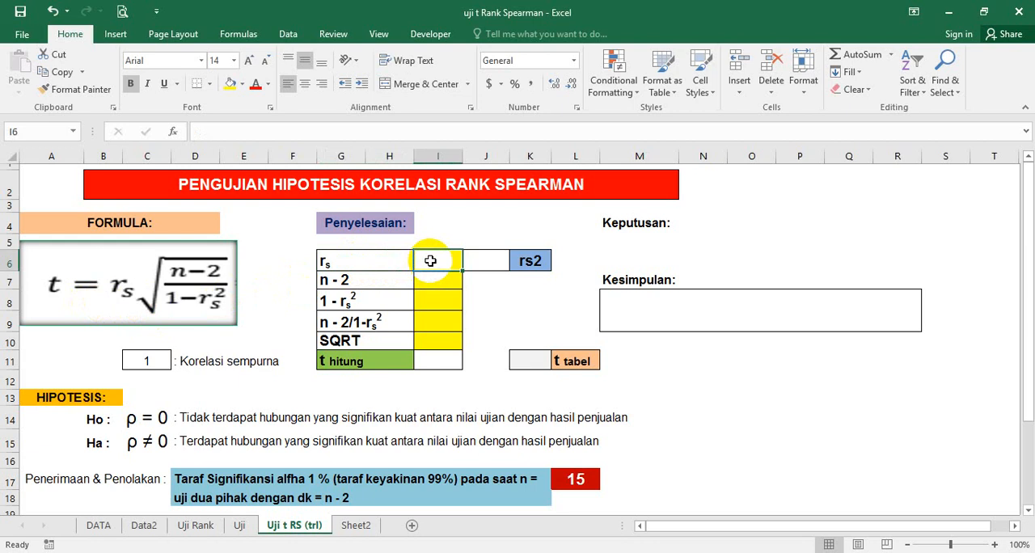
left_click(192, 530)
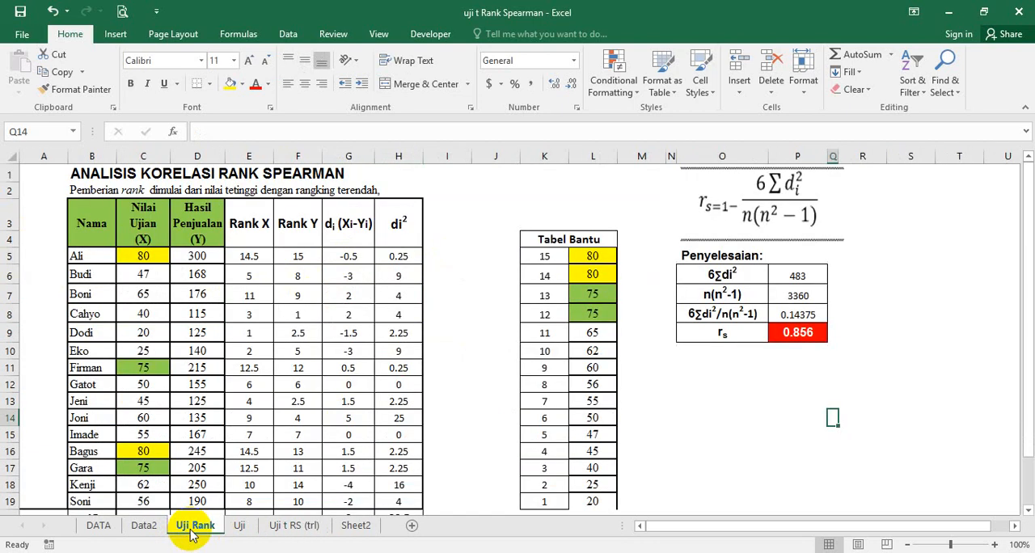
left_click(794, 333)
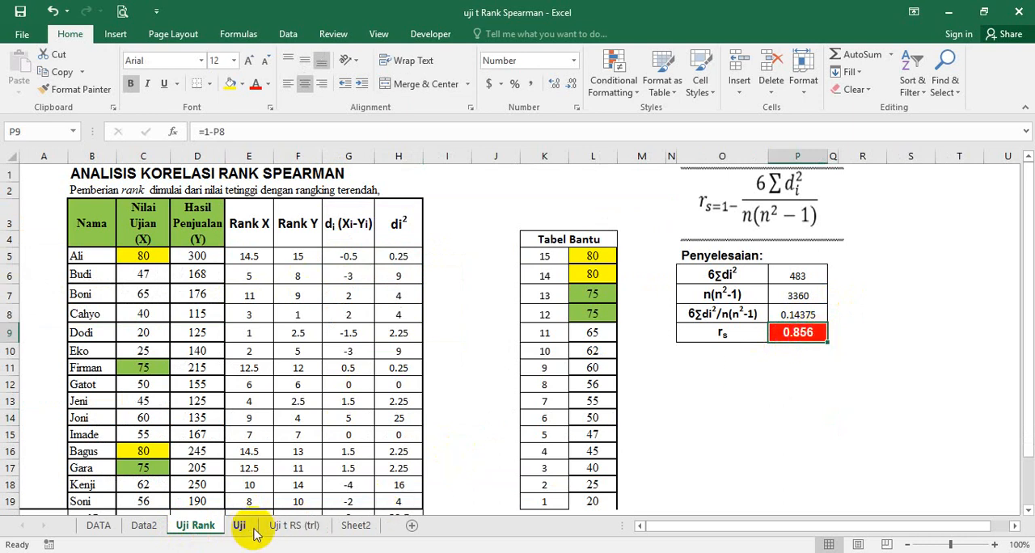
left_click(283, 526)
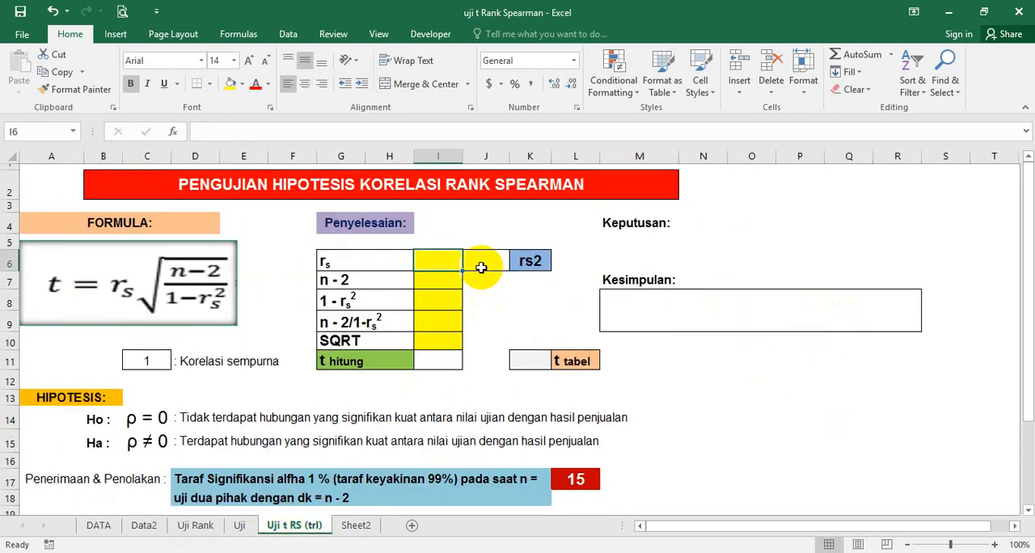
type("0")
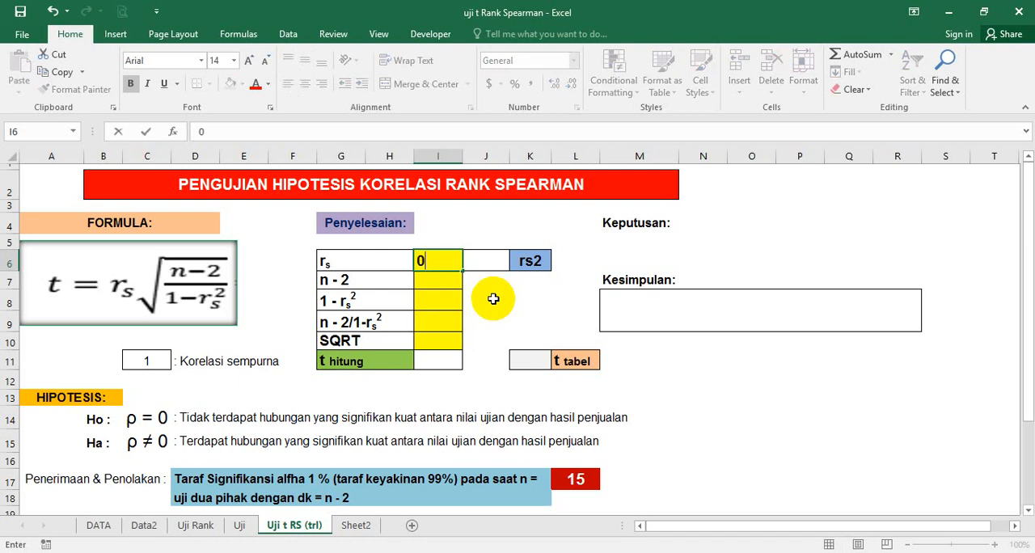
type(".856")
key("Return")
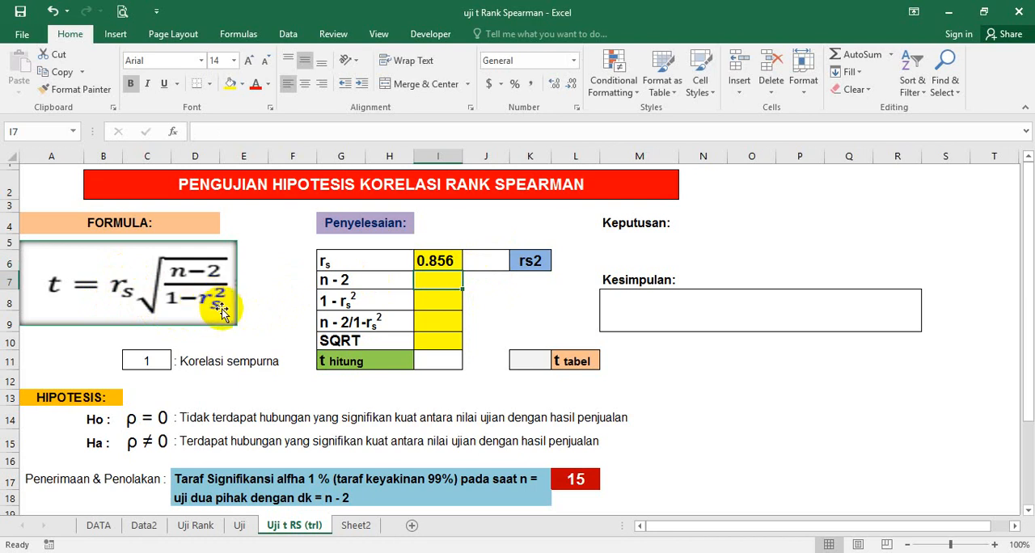
Step: Format the 2 in the rs2 label in cell K6 as superscript
left_click(522, 258)
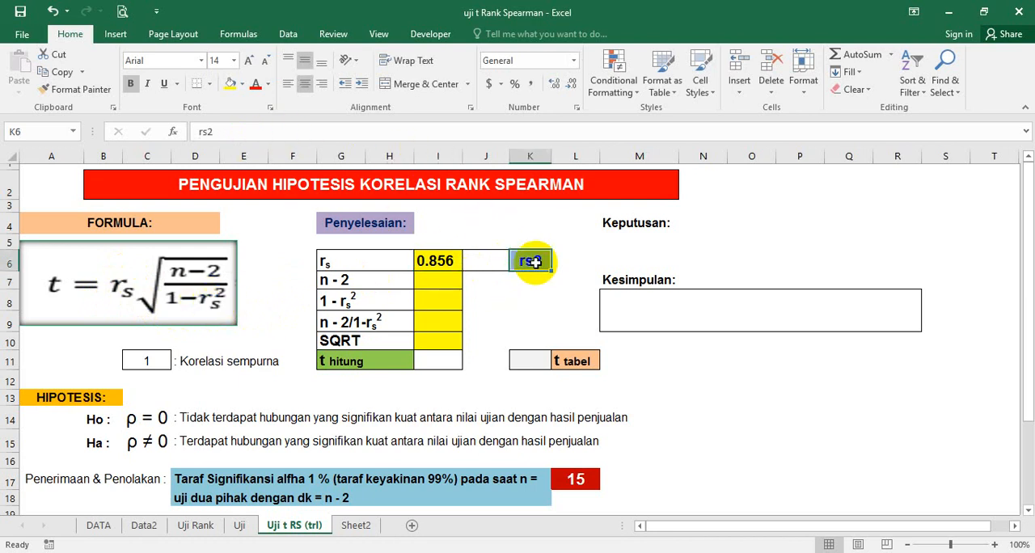
double_click(545, 262)
left_click_drag(542, 261, 534, 261)
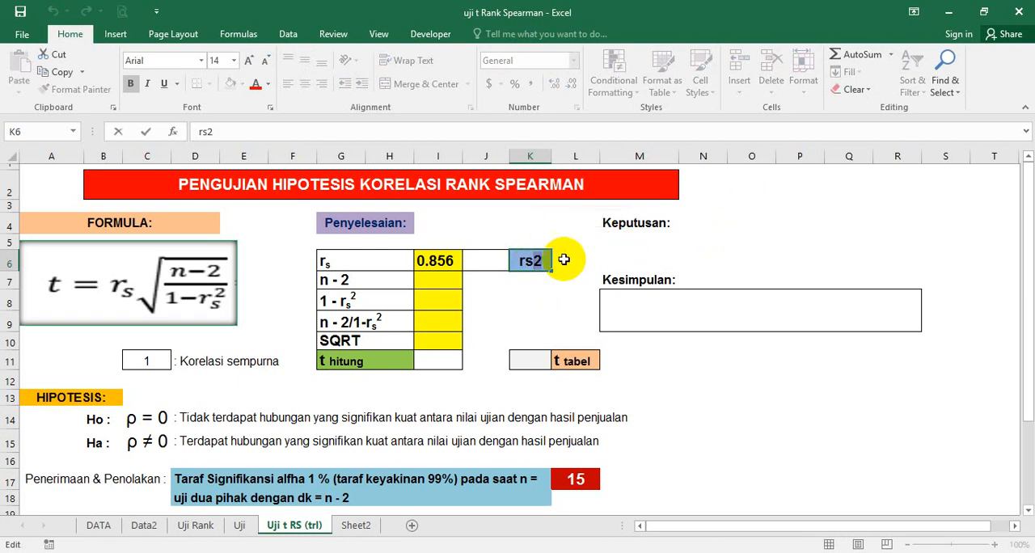
right_click(537, 261)
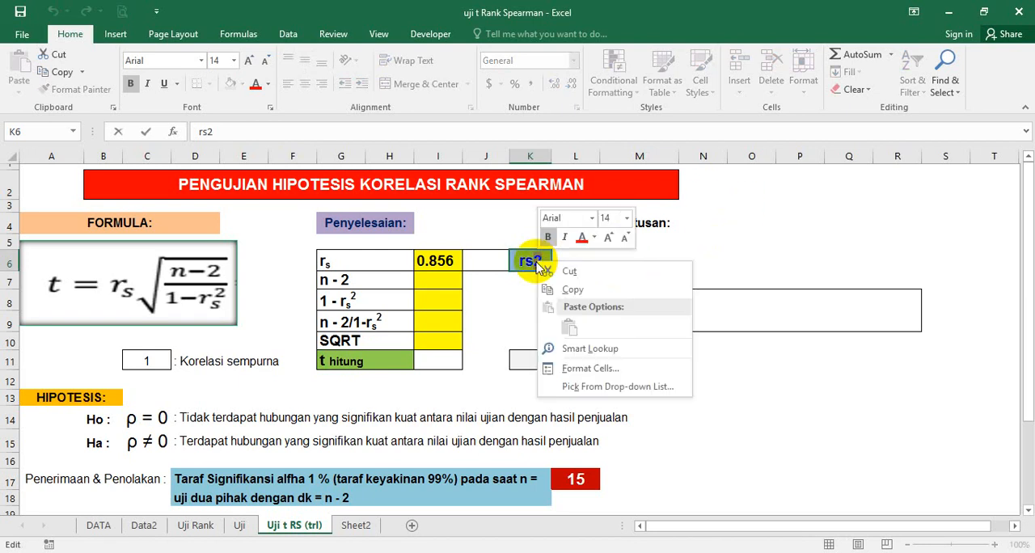
left_click(565, 366)
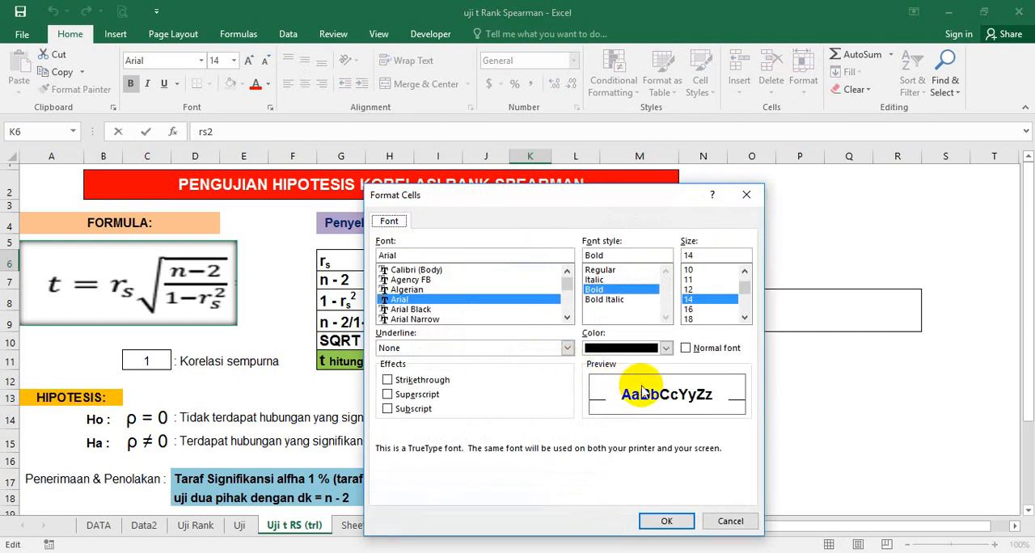
left_click(424, 397)
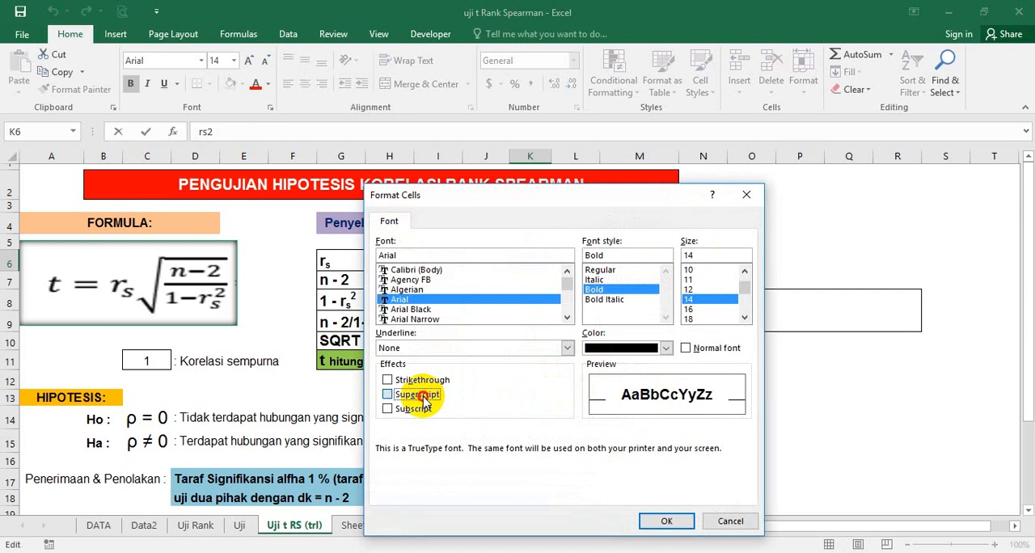
left_click(667, 522)
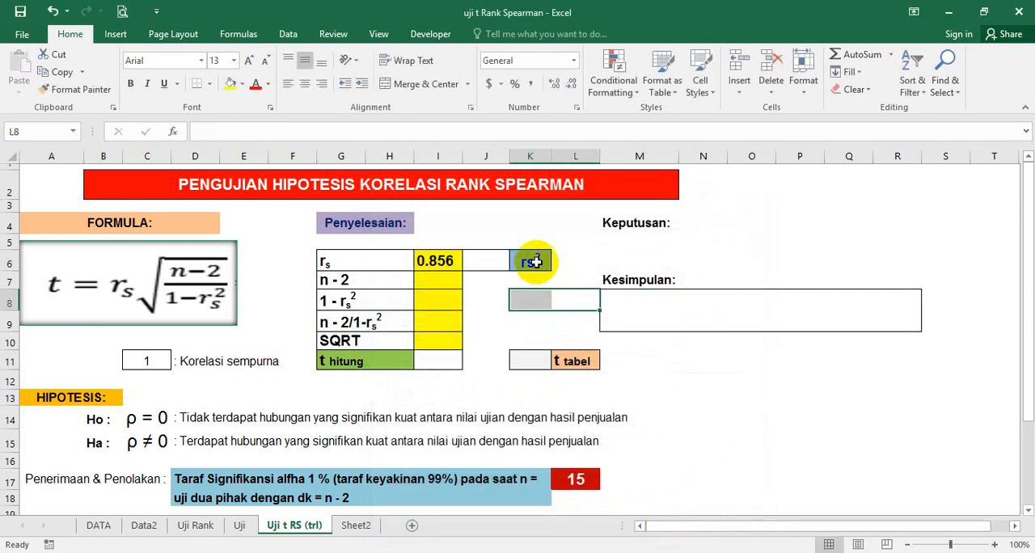
Step: Format the letter s in the K6 label as subscript
left_click_drag(536, 261, 530, 265)
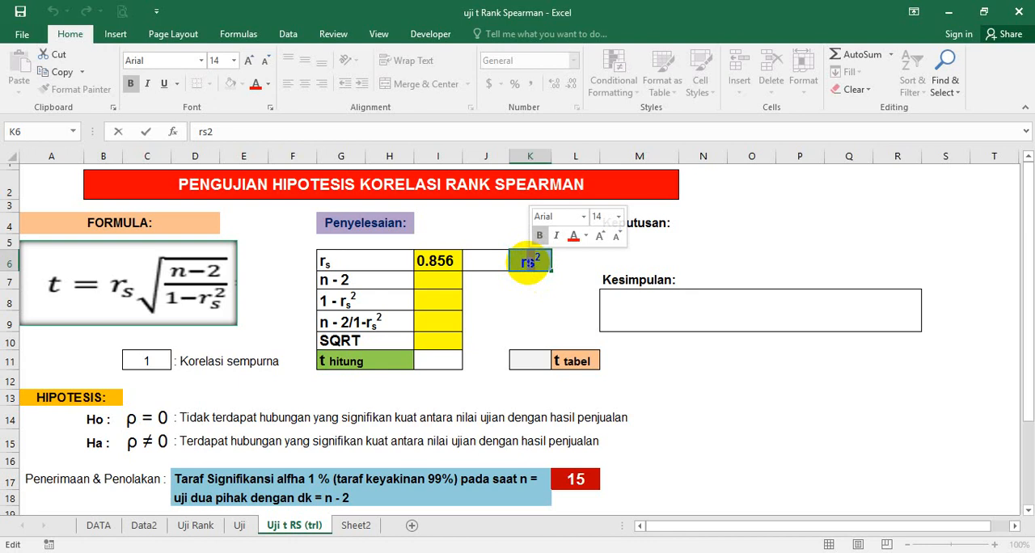
right_click(530, 264)
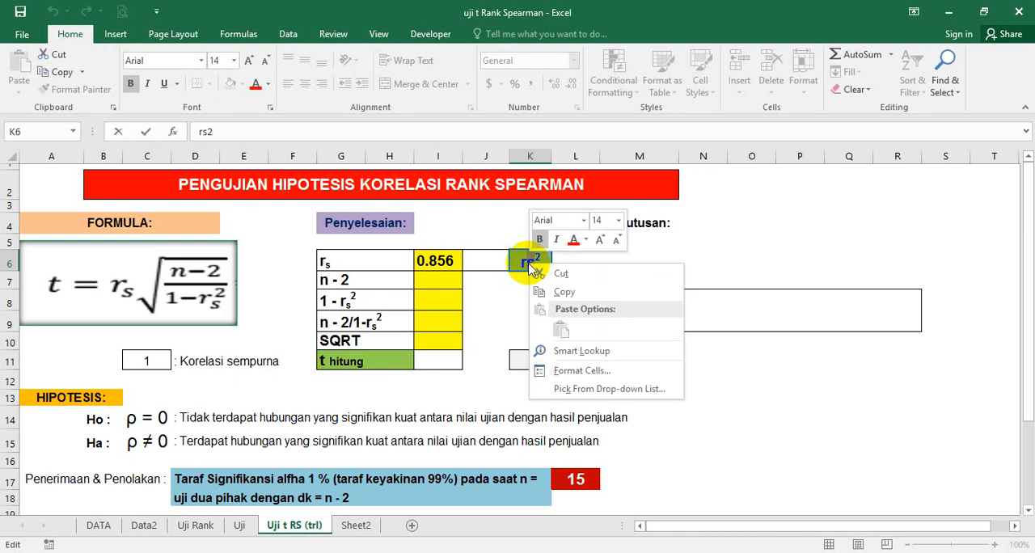
left_click(569, 374)
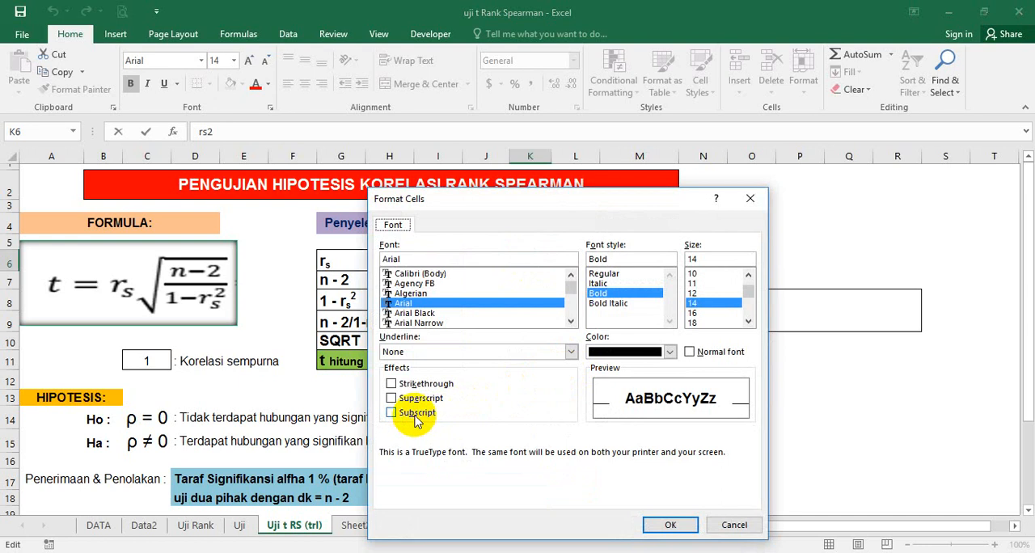
left_click(415, 417)
left_click(654, 524)
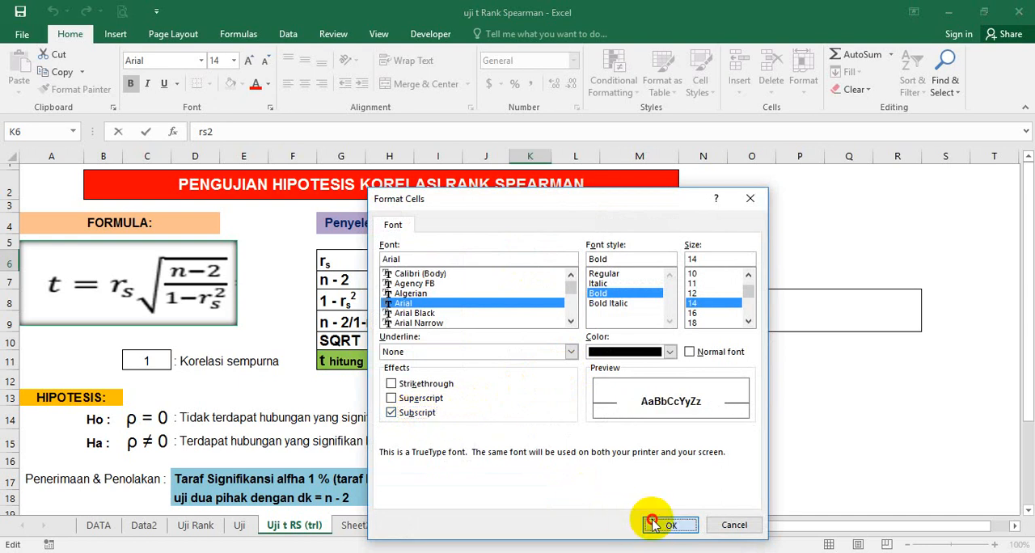
left_click(584, 396)
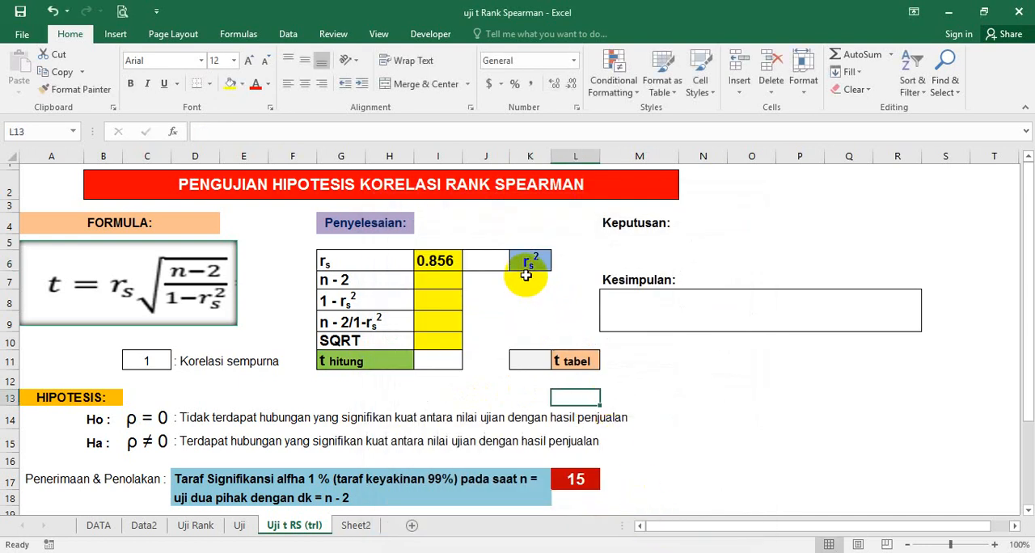
Step: Calculate the square of rs in cell J6 with the formula =I6^2
left_click(494, 267)
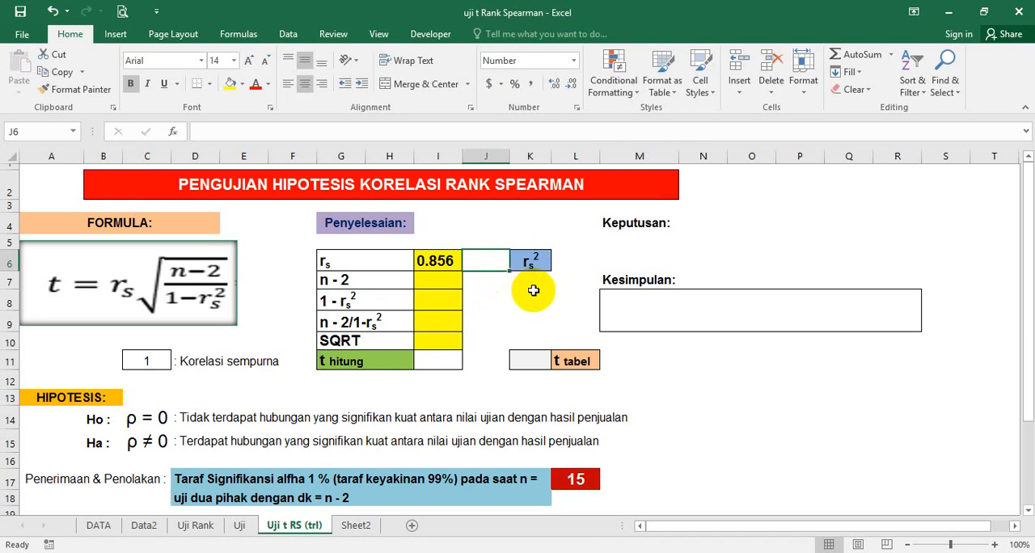
type("=")
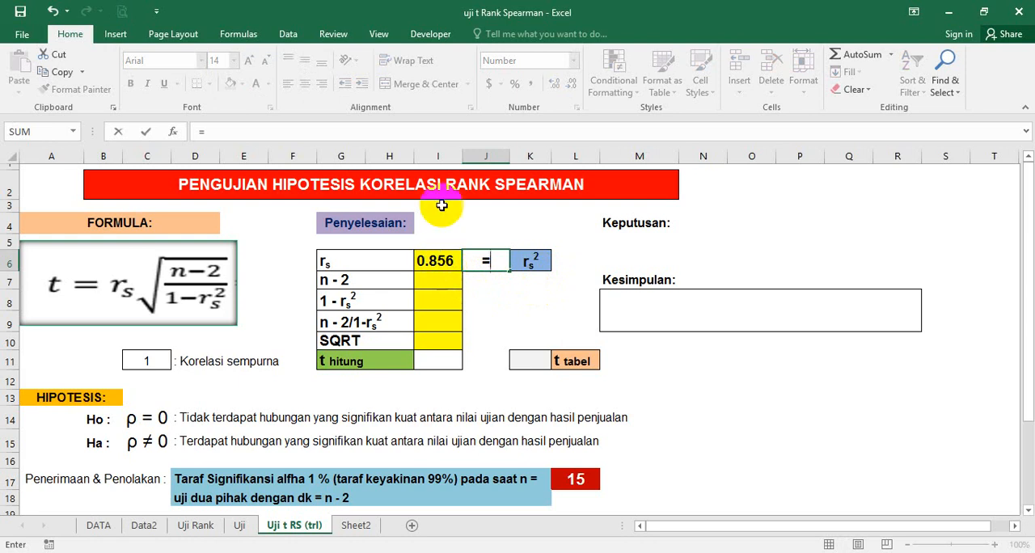
left_click(438, 261)
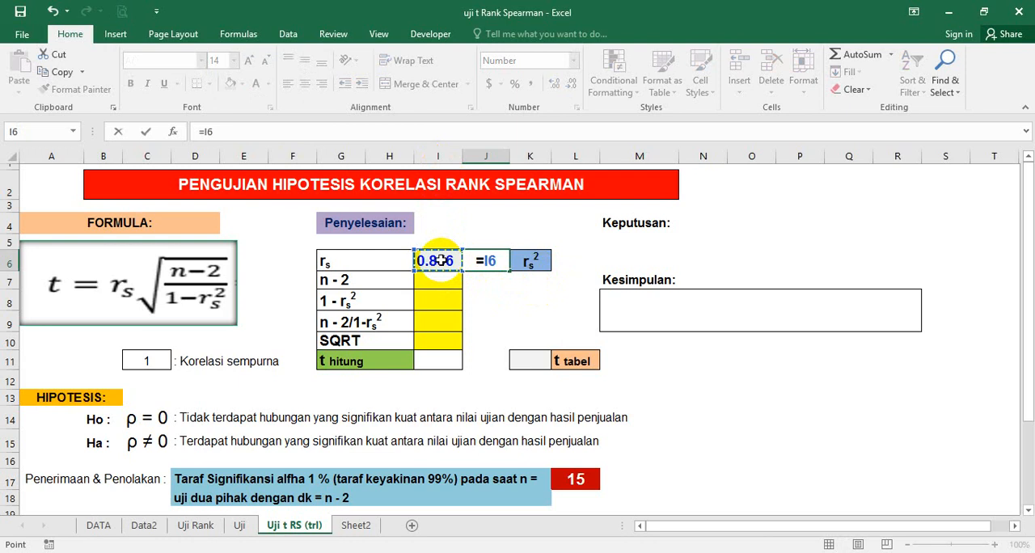
type("^2")
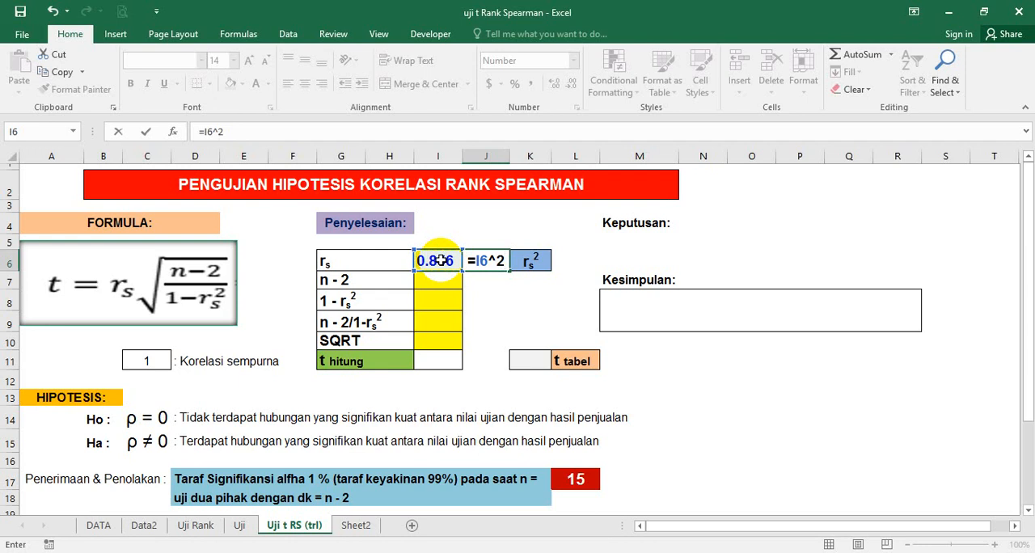
key("BackSpace")
key("BackSpace")
type("^2")
key("Return")
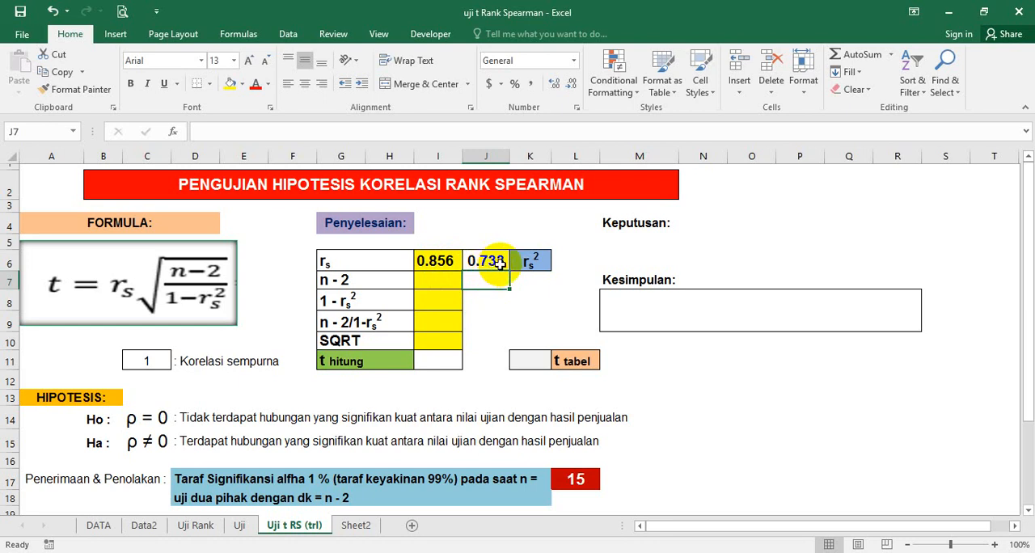
Step: Calculate n - 2 in cell I7 with the formula =L17-2
left_click(442, 281)
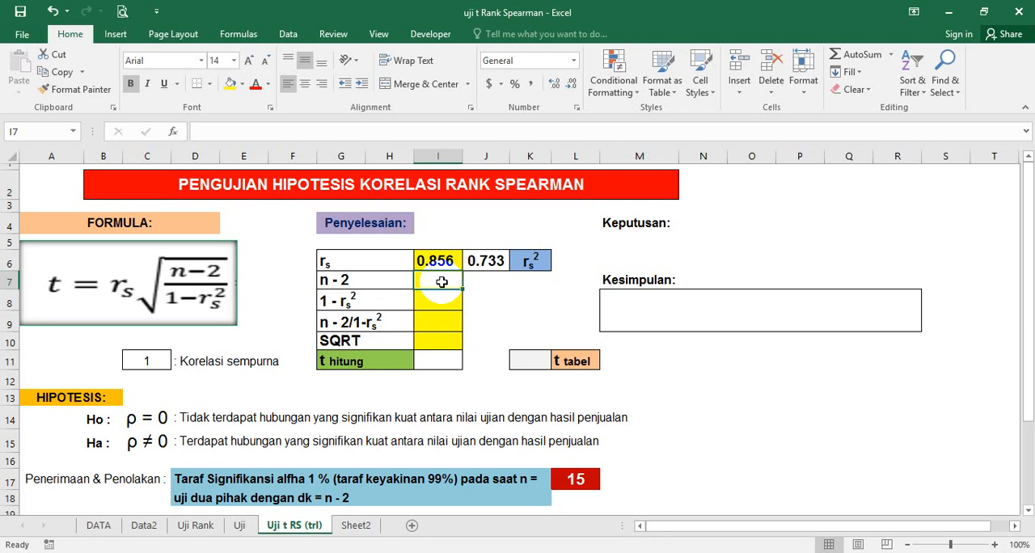
type("=")
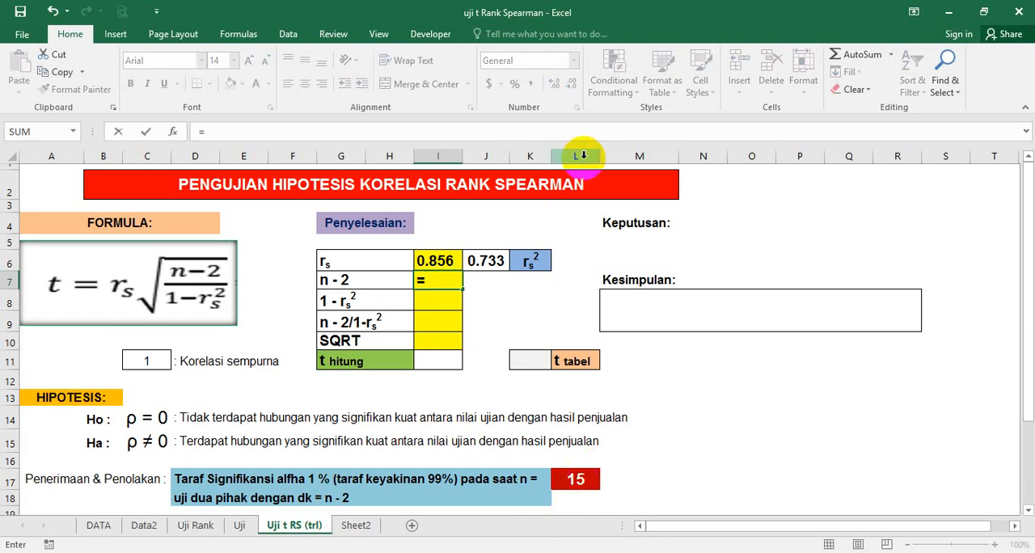
left_click(582, 480)
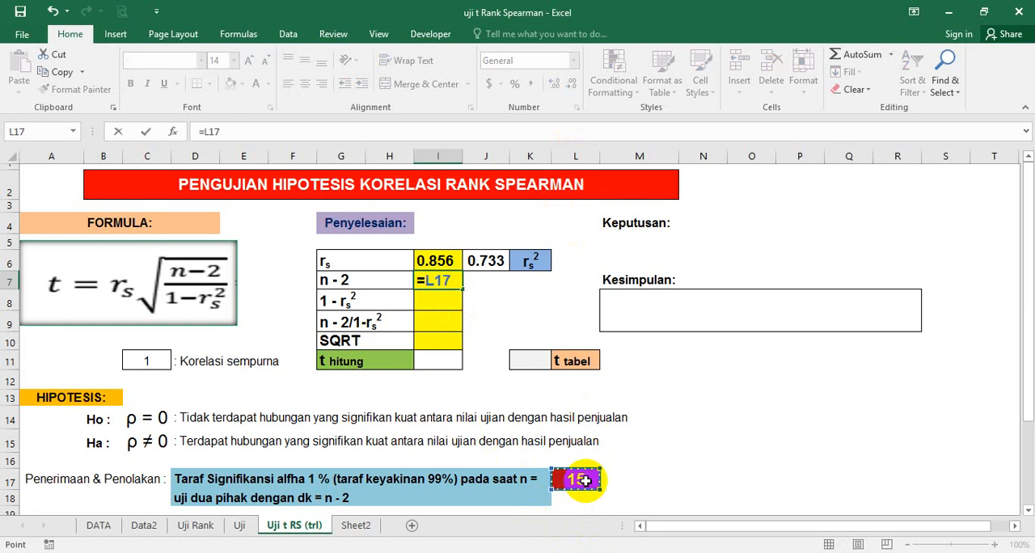
type("-2")
key("Return")
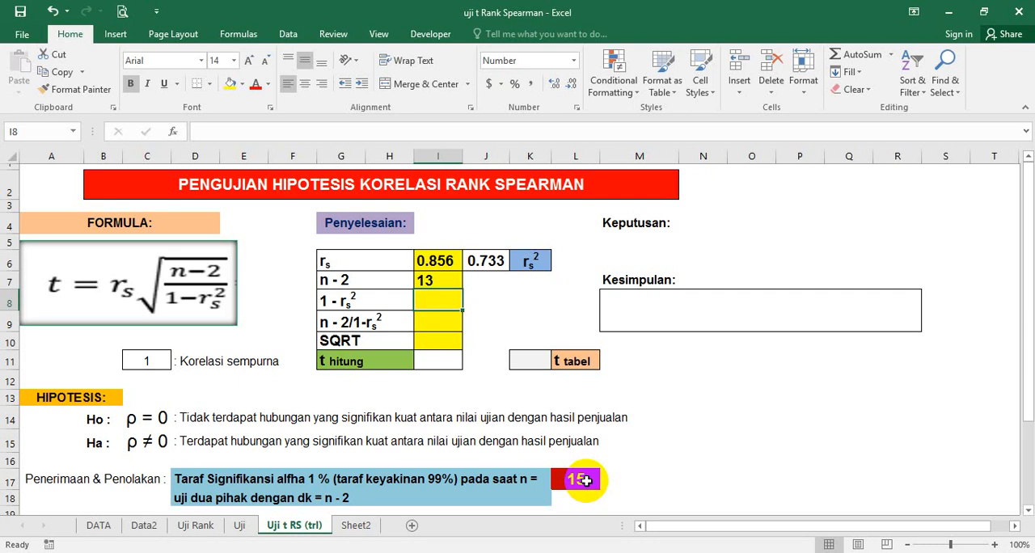
Step: Calculate 1 - rs2 in cell I8 with the formula =C11-J6
type("=")
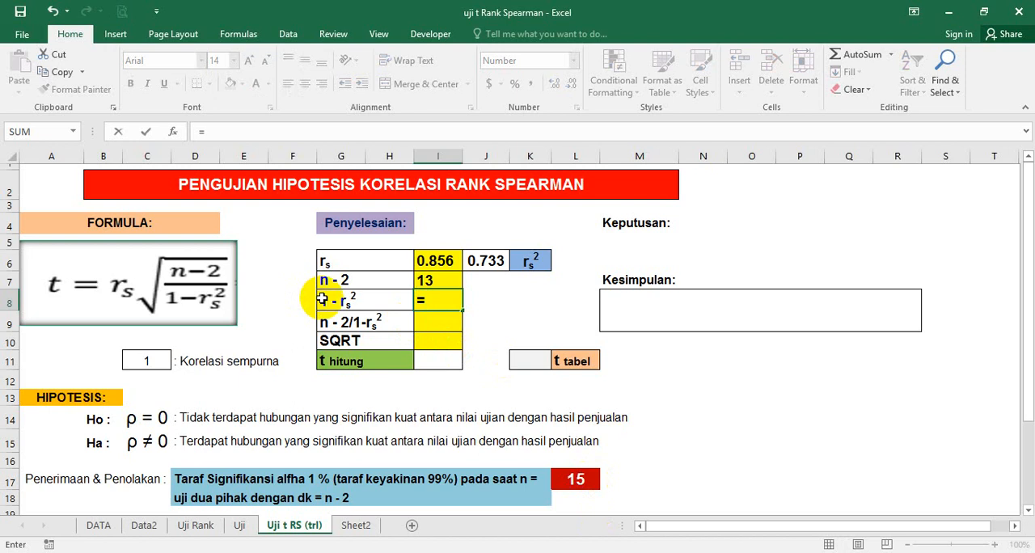
left_click(154, 362)
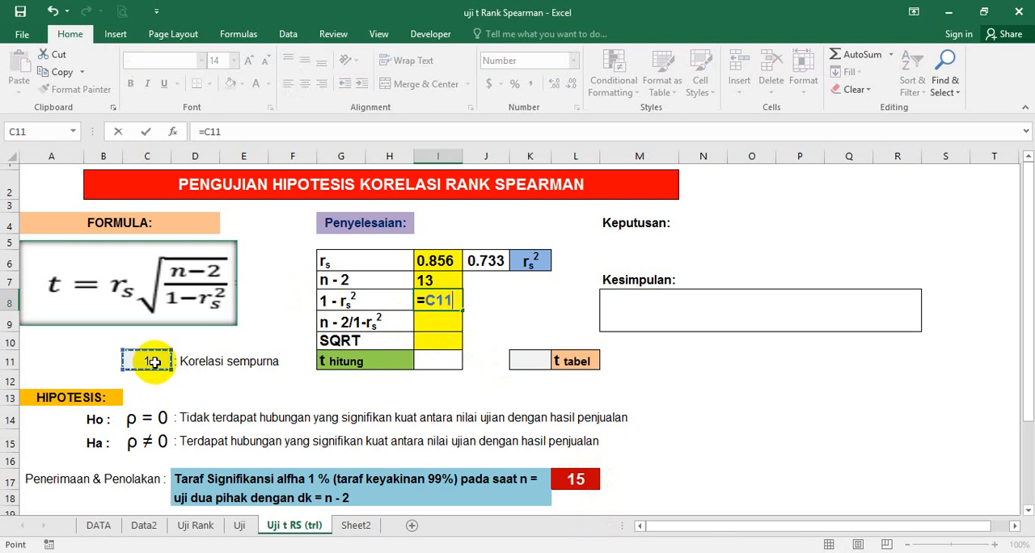
type("-")
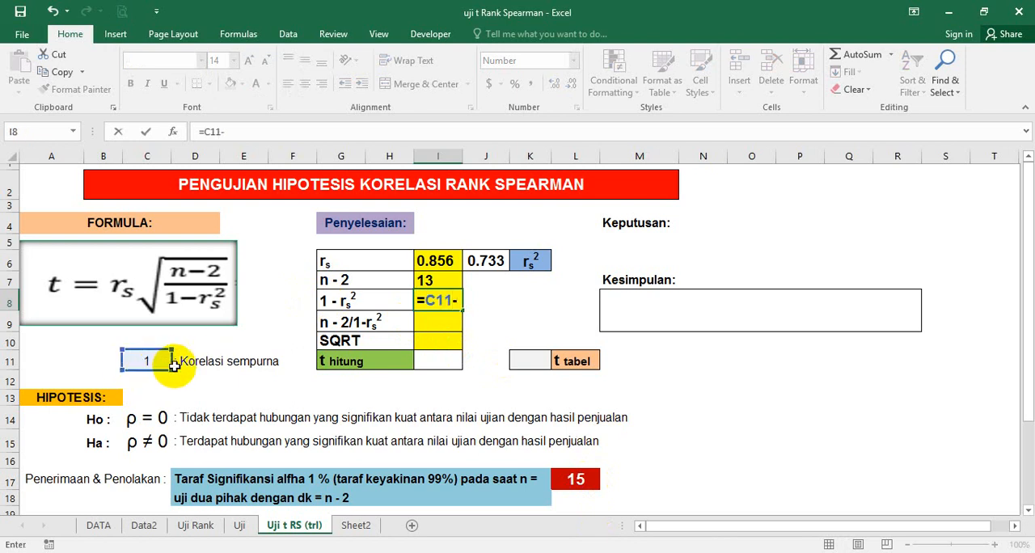
left_click(494, 266)
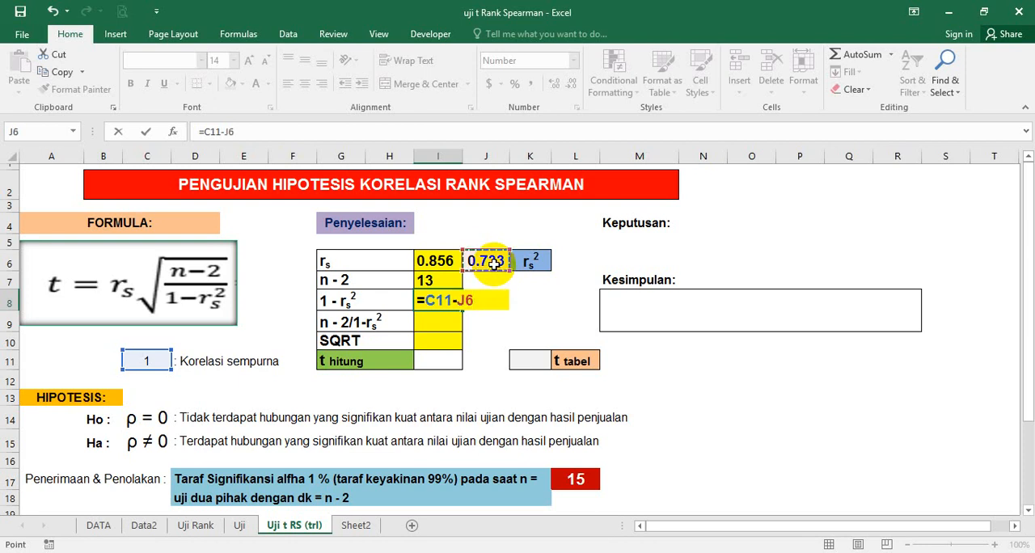
key("Return")
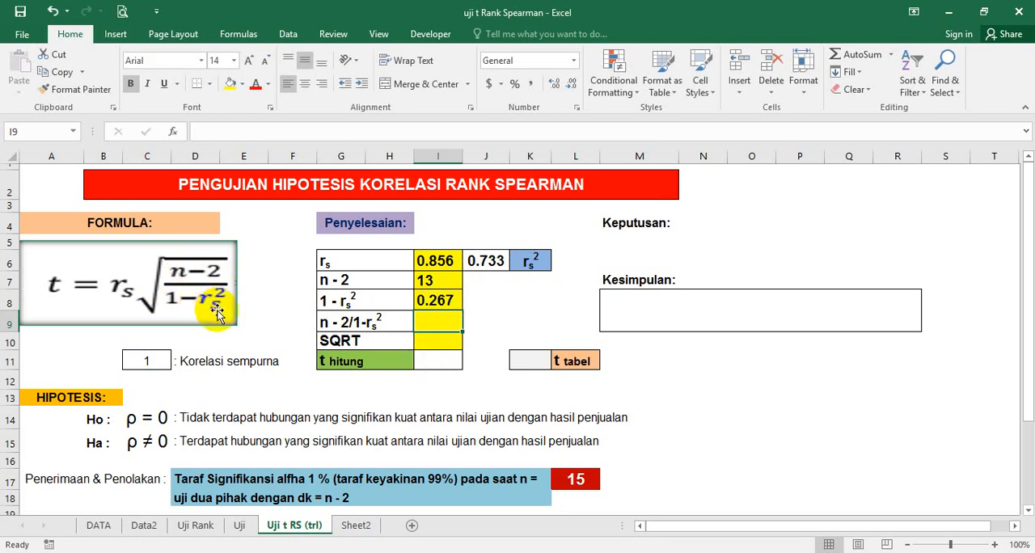
Step: Calculate n - 2 divided by 1 - rs2 in cell I9 with the formula =I7/I8
left_click(437, 324)
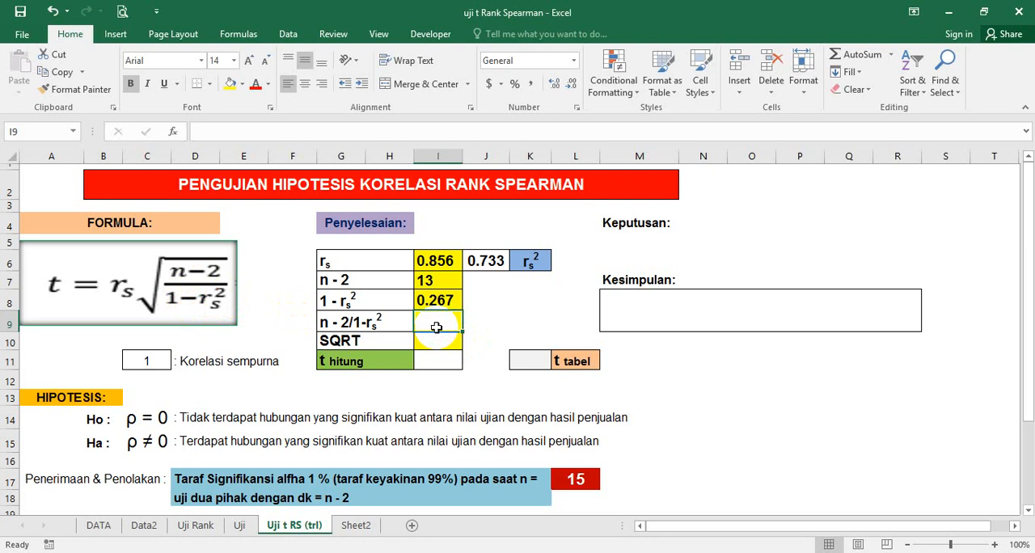
type("=")
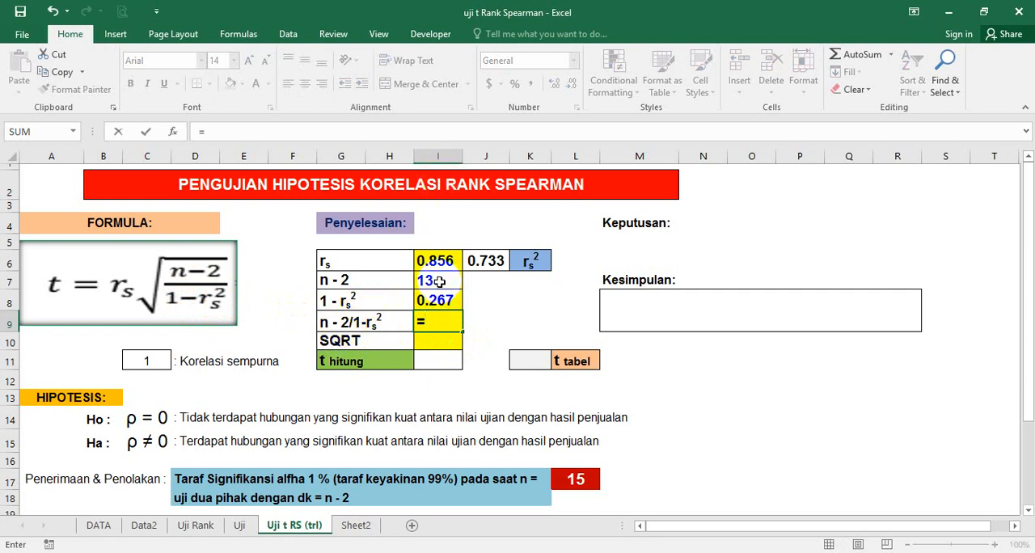
left_click(438, 280)
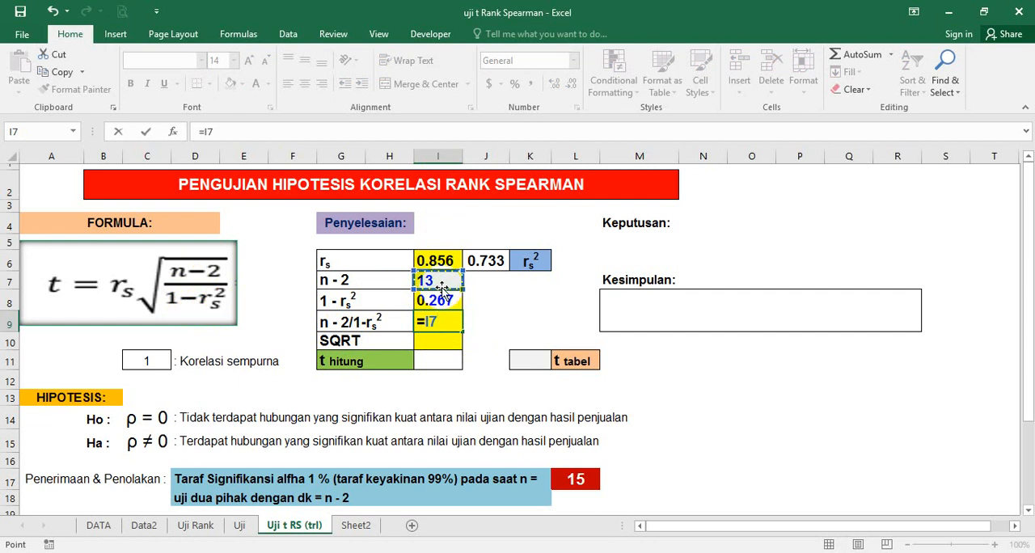
type("/")
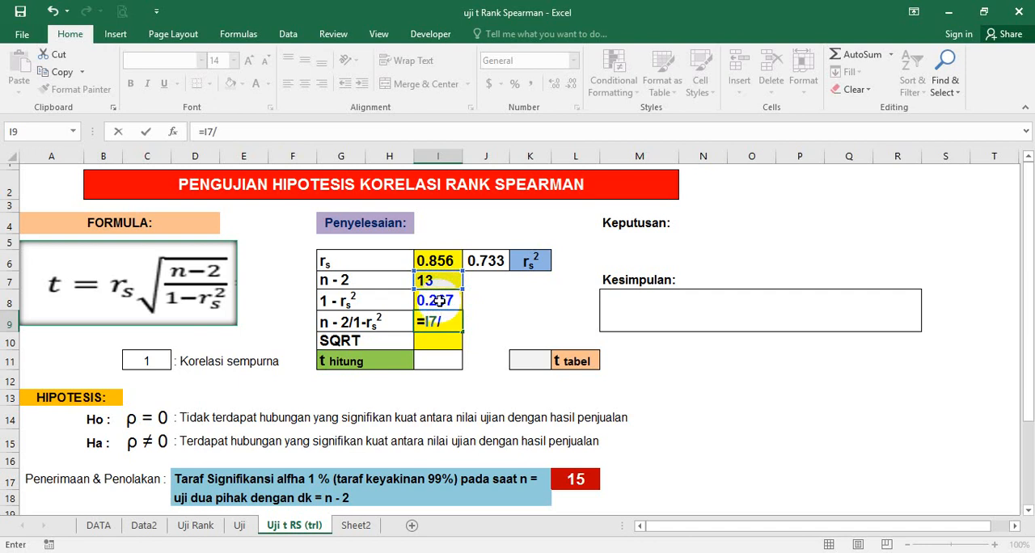
left_click(438, 300)
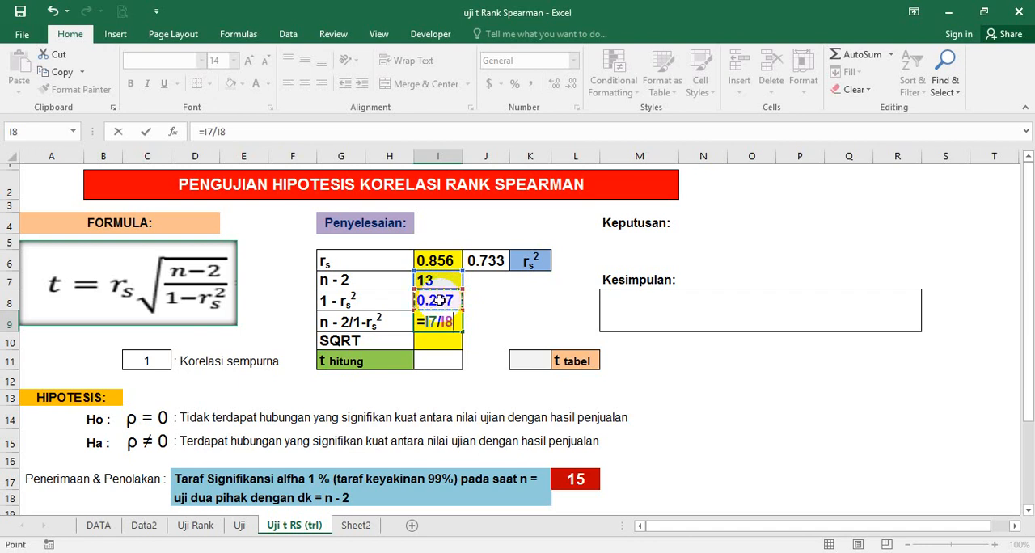
key("Return")
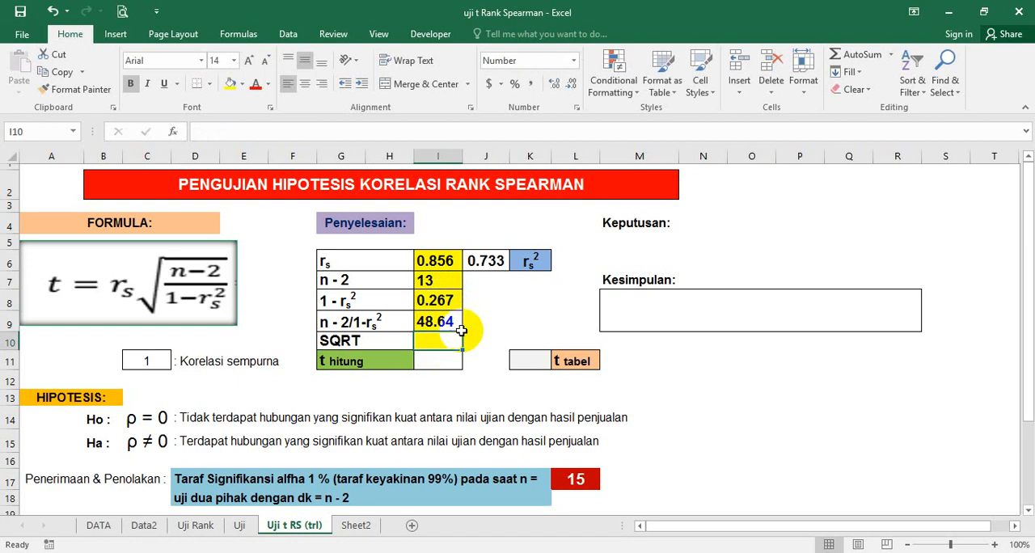
Step: Clear cell I9 and re-enter the quotient of n - 2 and 1 - rs2 as =I7/I8
left_click(473, 322)
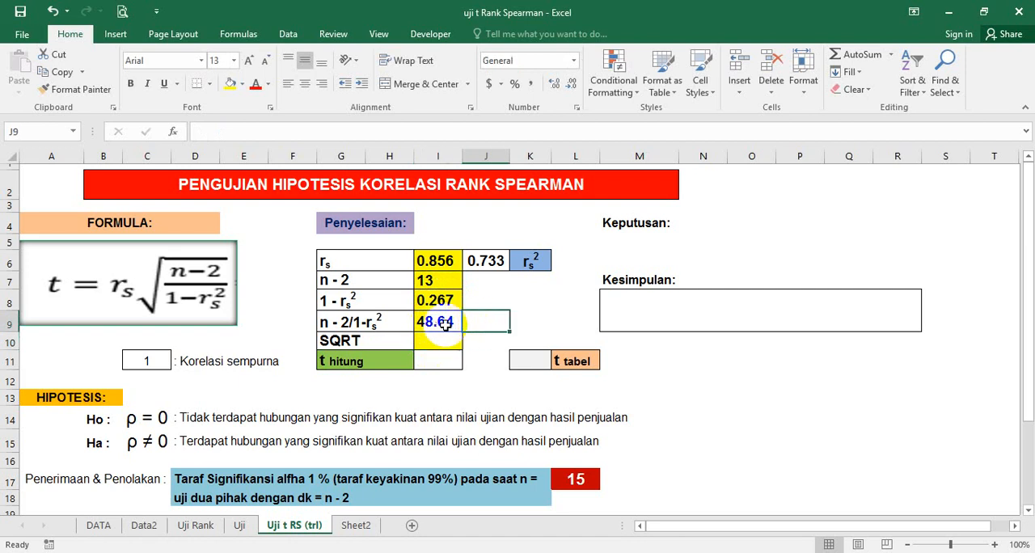
left_click(444, 322)
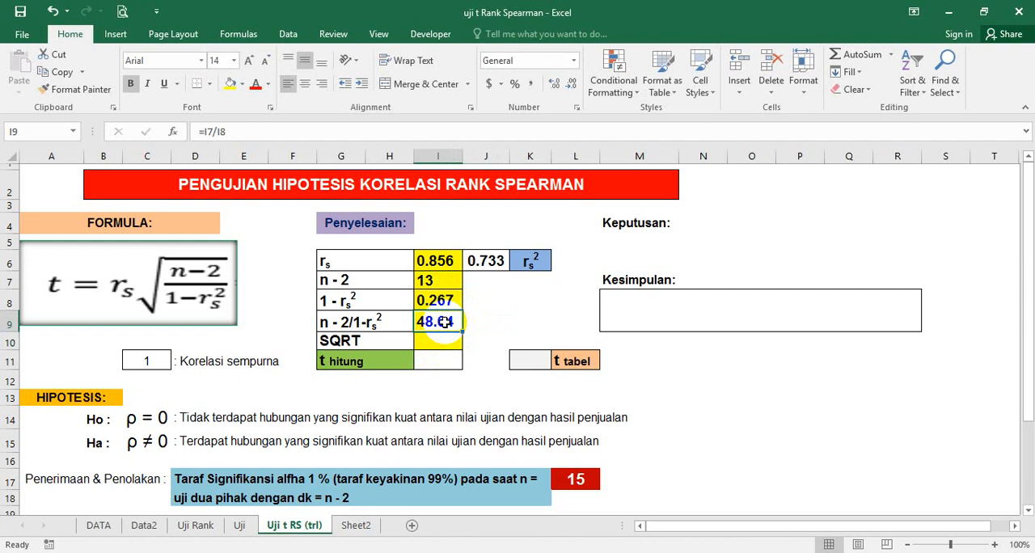
key("Delete")
type("=")
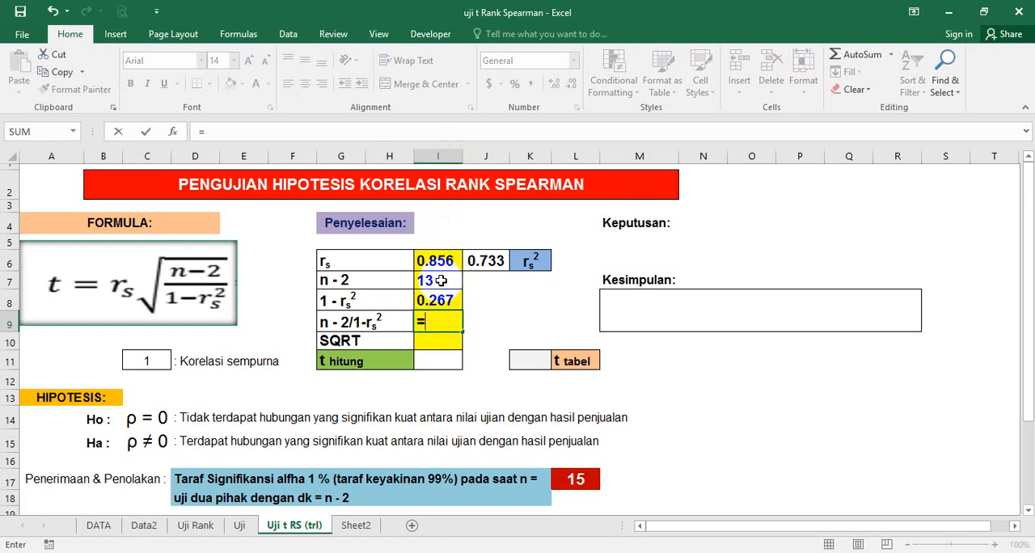
left_click(441, 281)
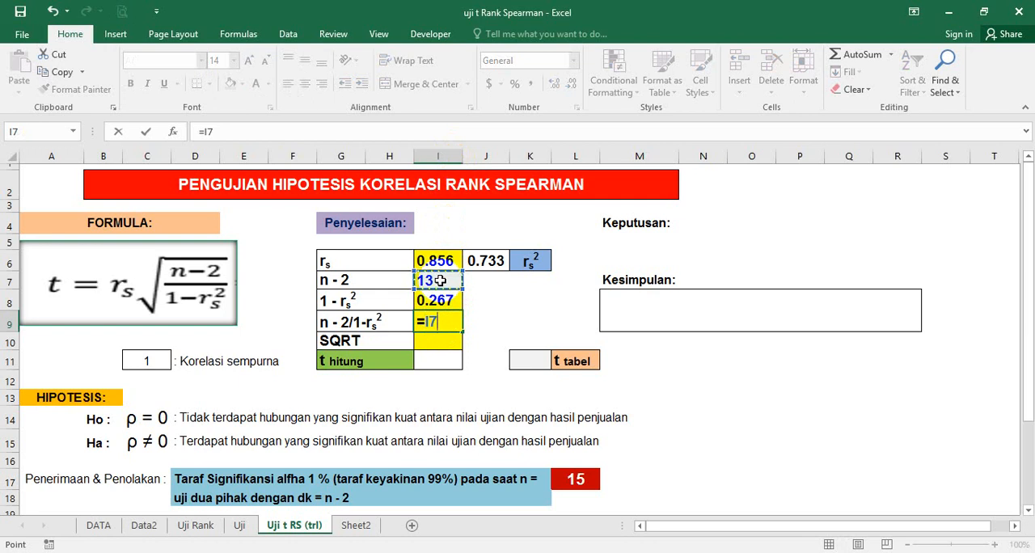
type("/")
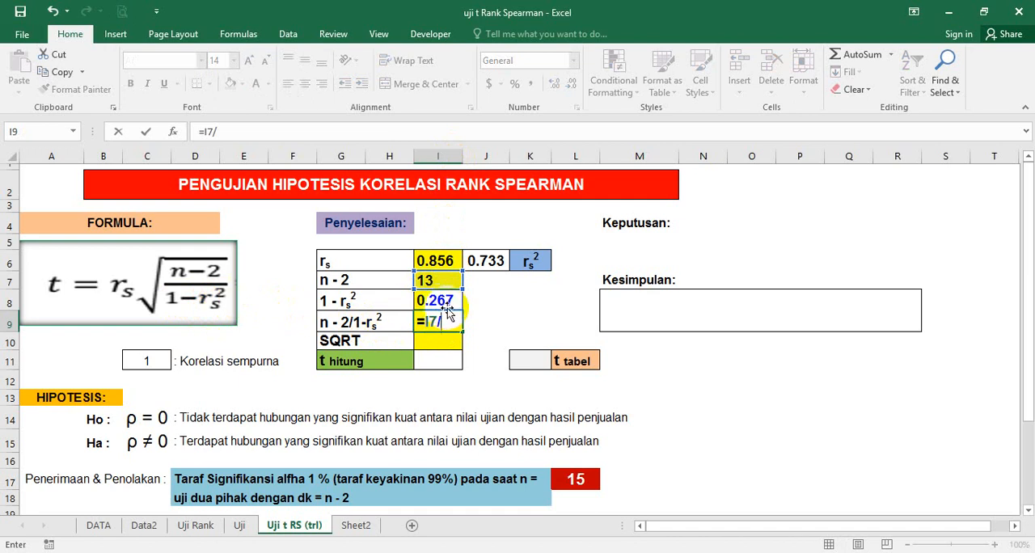
left_click(453, 303)
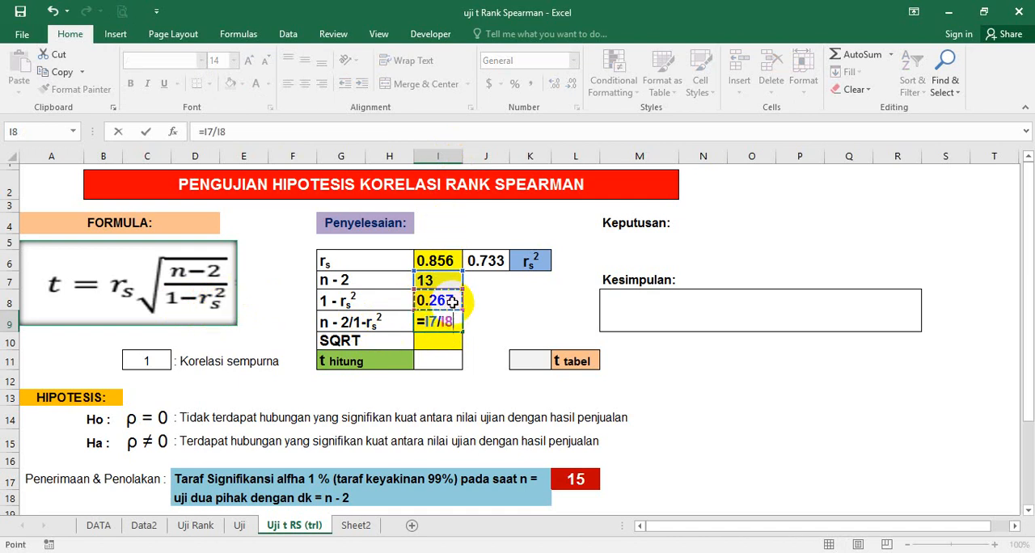
key("Return")
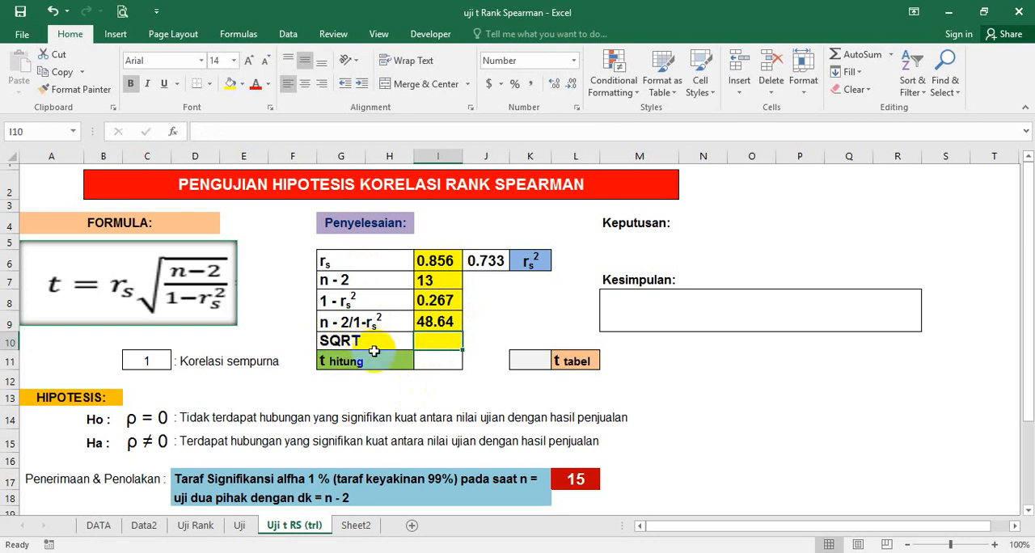
Step: Calculate the square root of the I9 quotient in cell I10 with the formula =SQRT(I9)
left_click(370, 343)
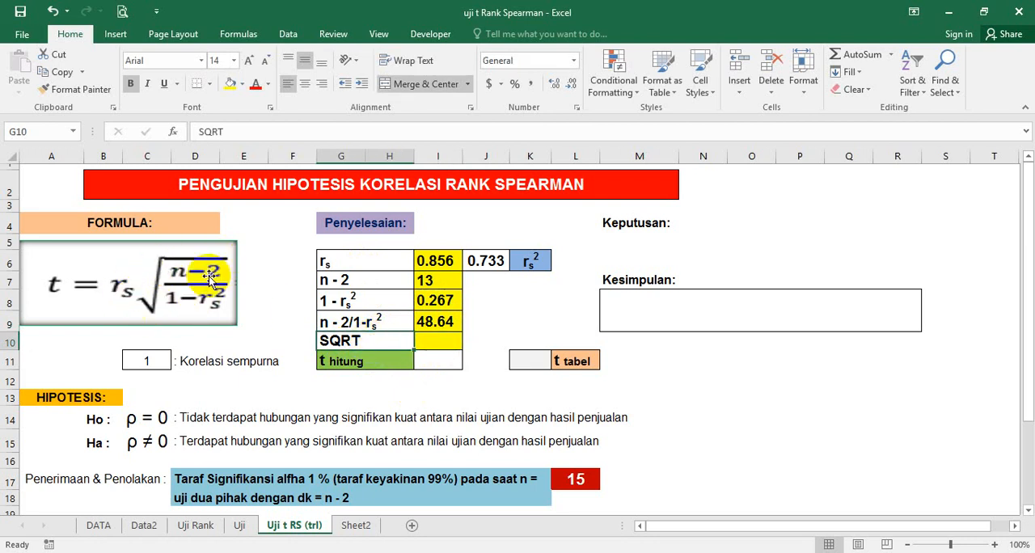
left_click(429, 341)
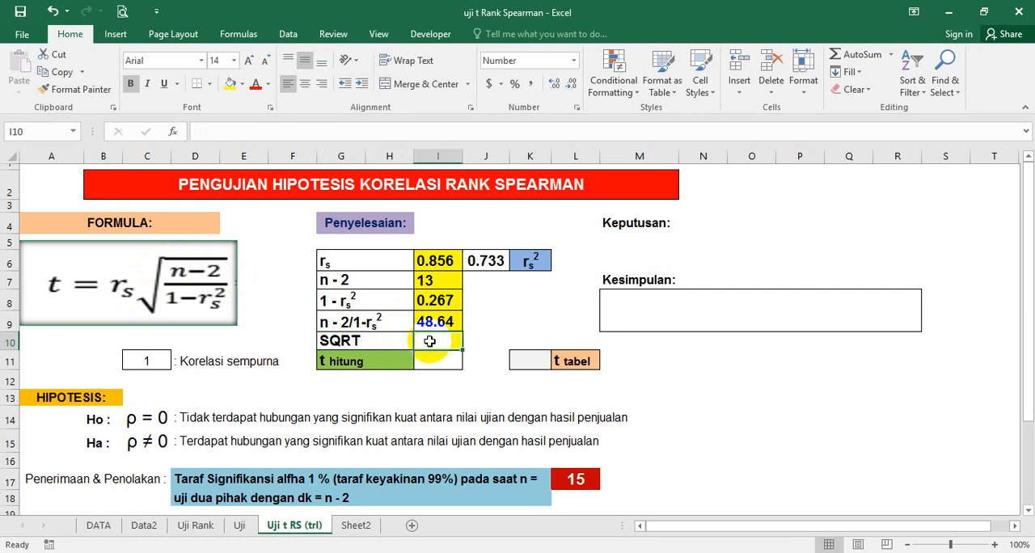
type("=")
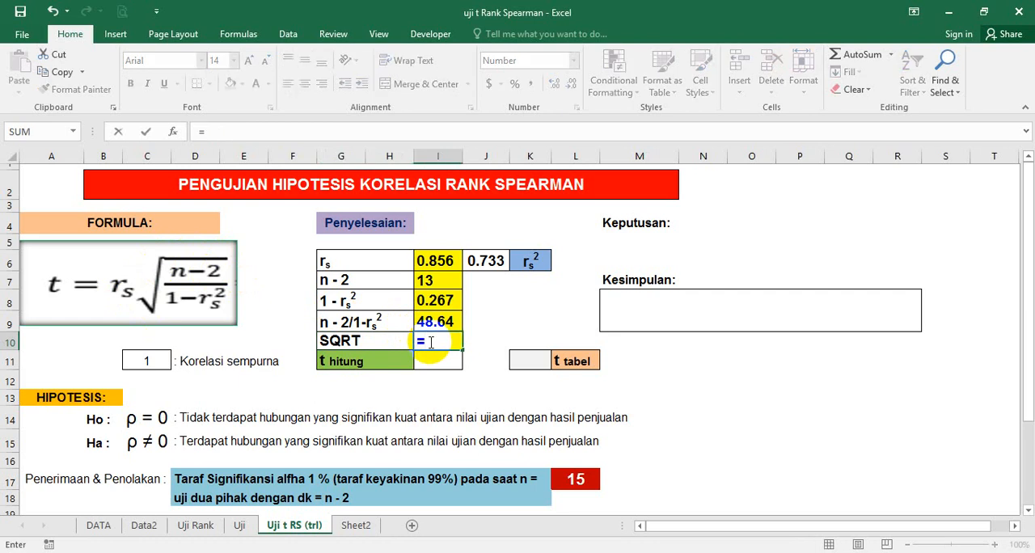
type("SQ")
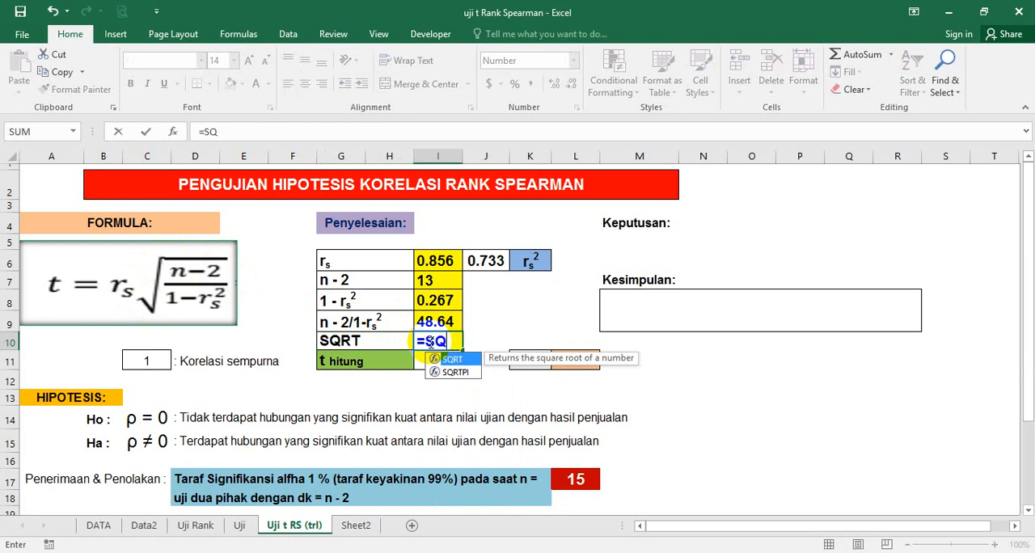
type("R")
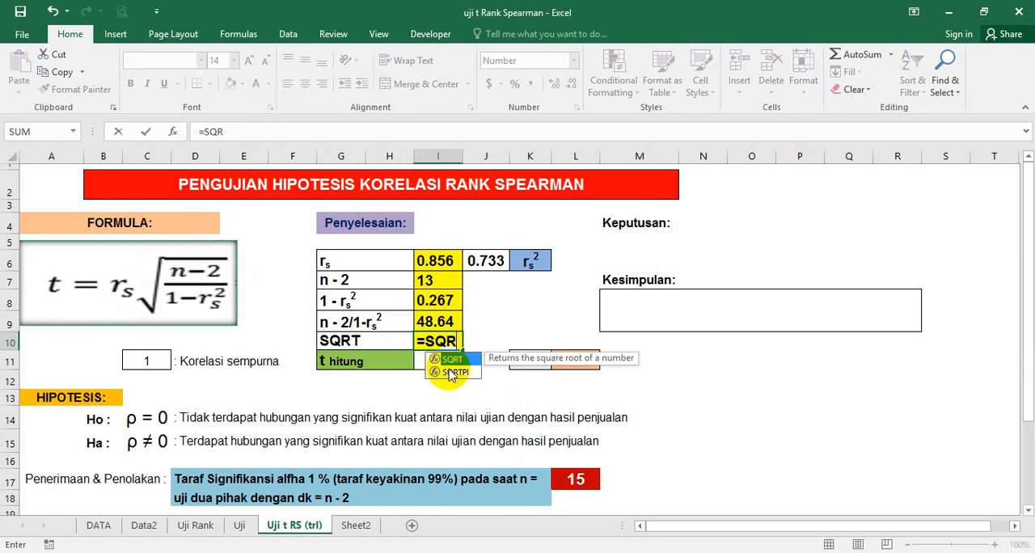
double_click(455, 359)
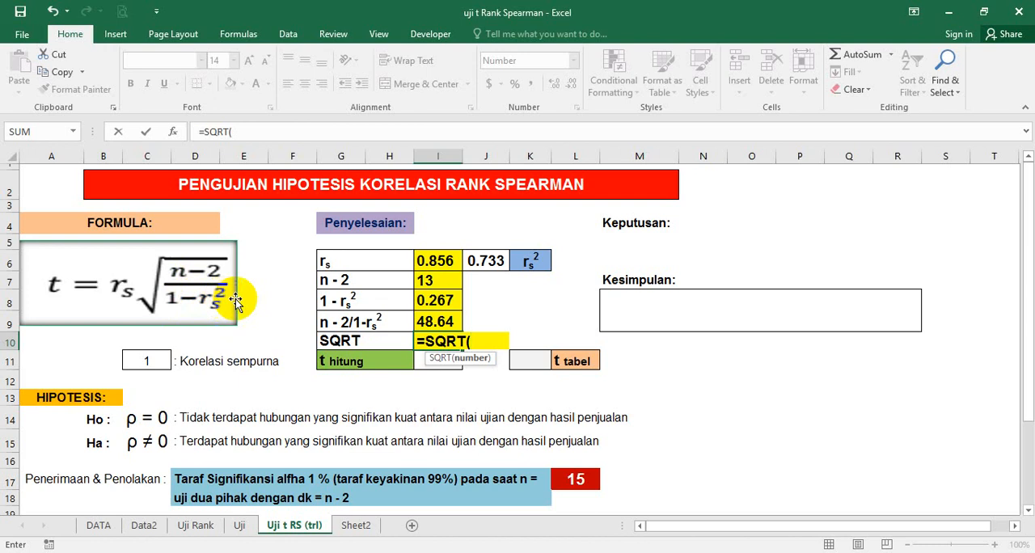
left_click(435, 322)
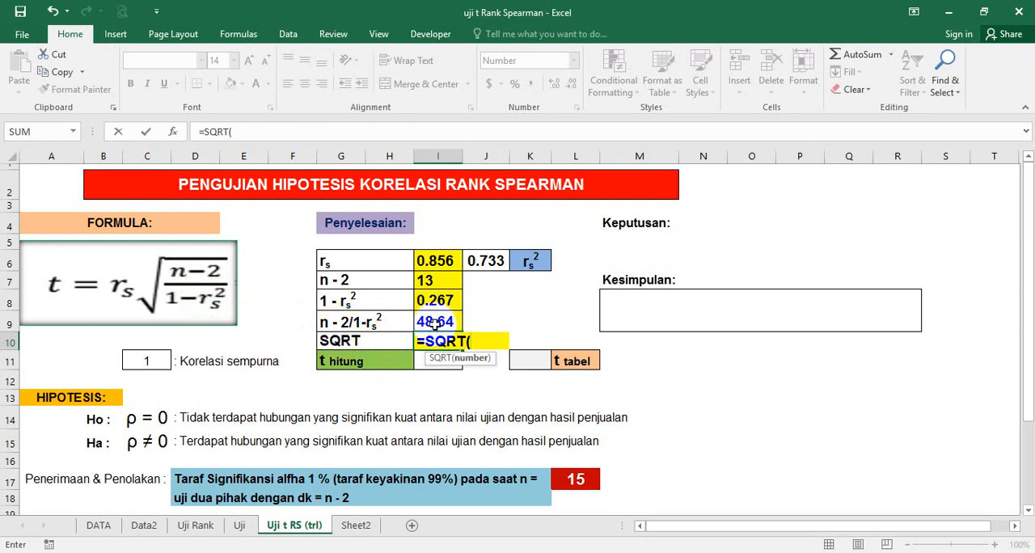
left_click(436, 322)
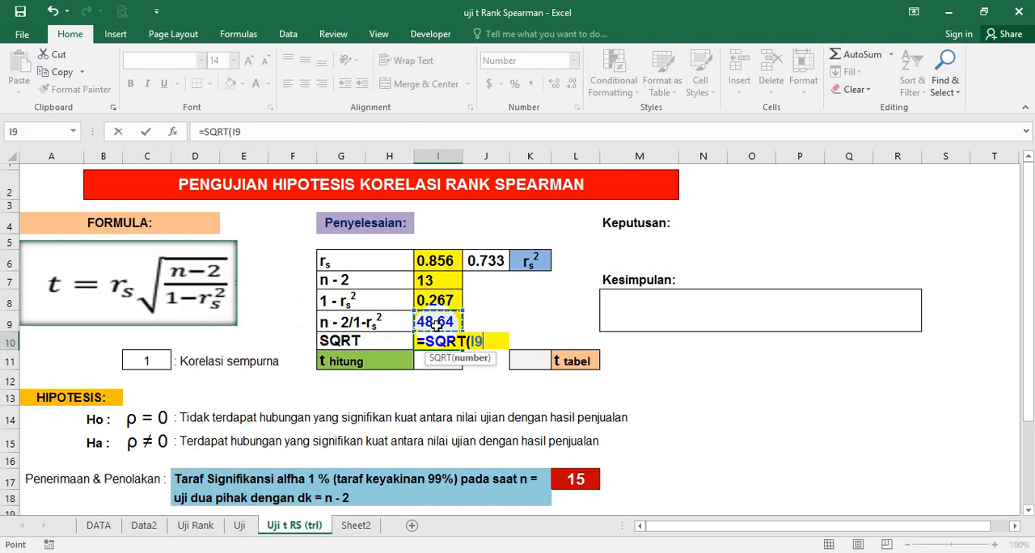
type(")")
key("Return")
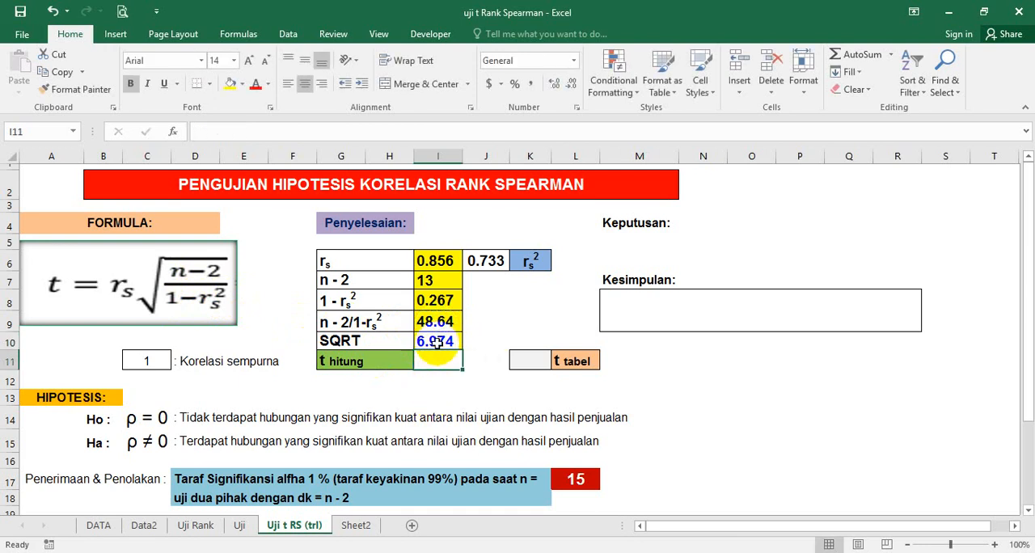
left_click(435, 342)
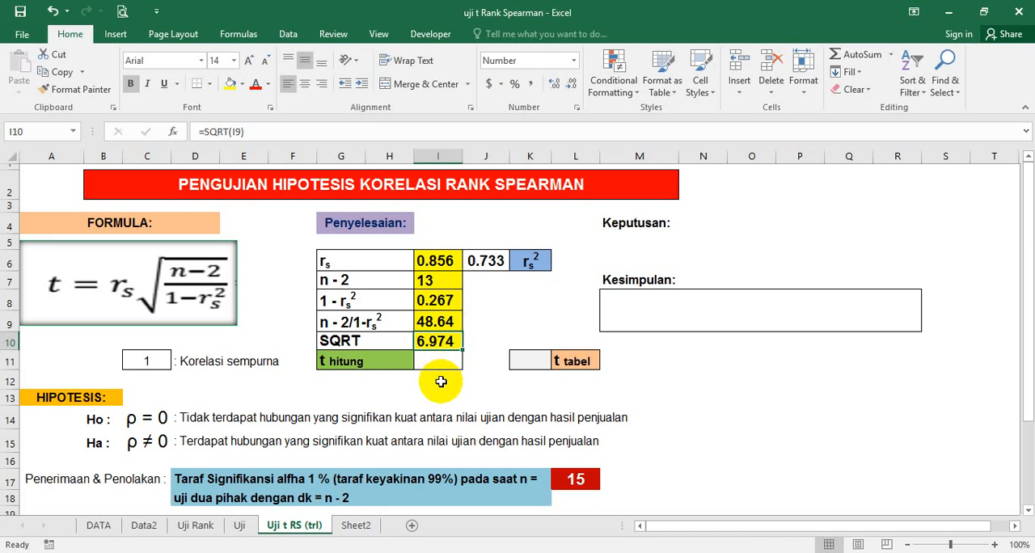
Step: Calculate the t hitung value in cell I11 by multiplying rs by the square root with the formula =I6*I10
left_click(435, 356)
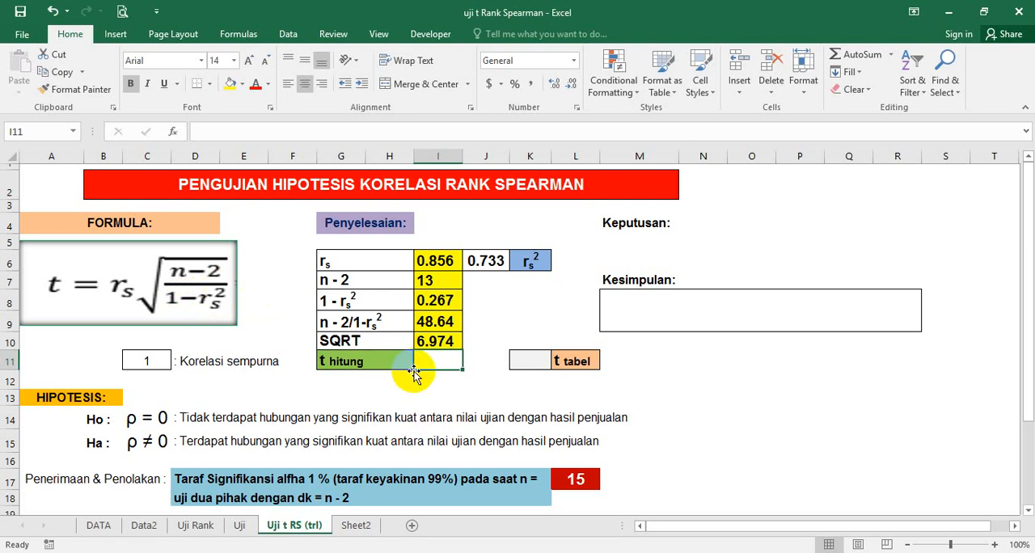
type("=")
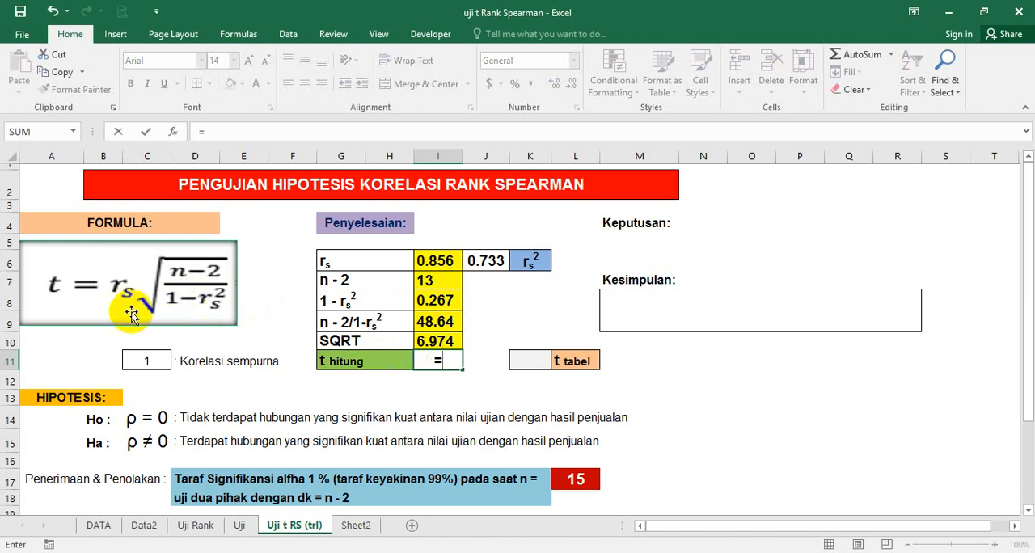
left_click(449, 265)
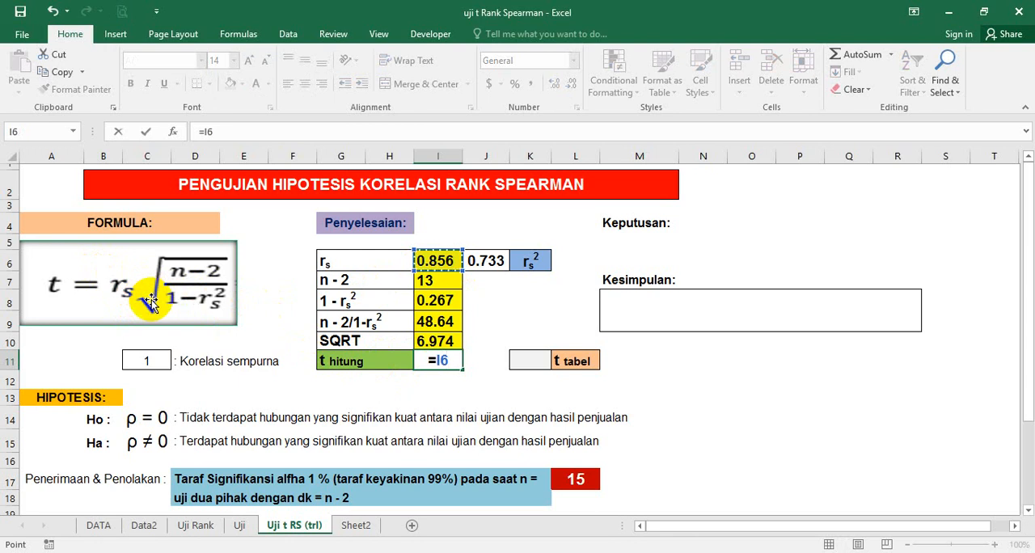
type("*")
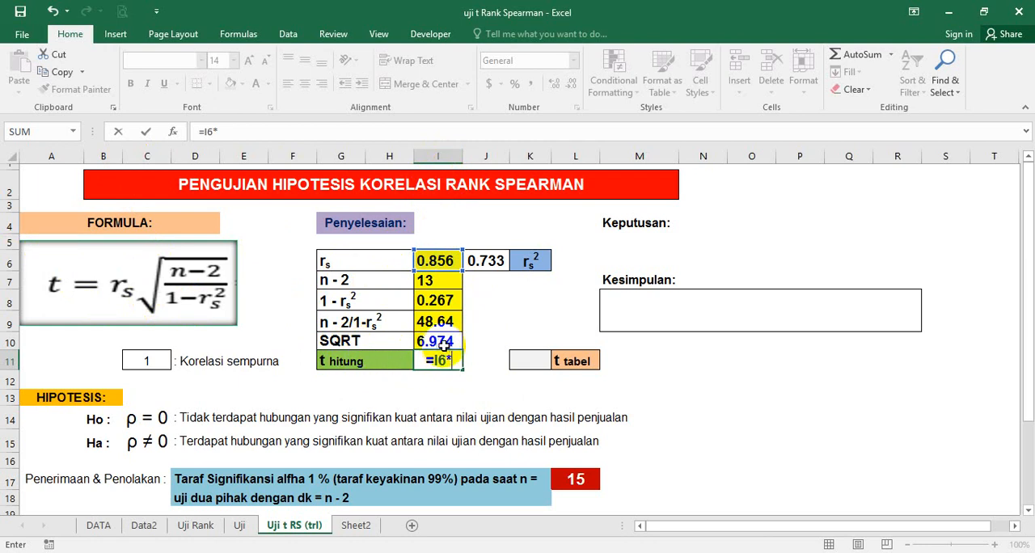
left_click(447, 341)
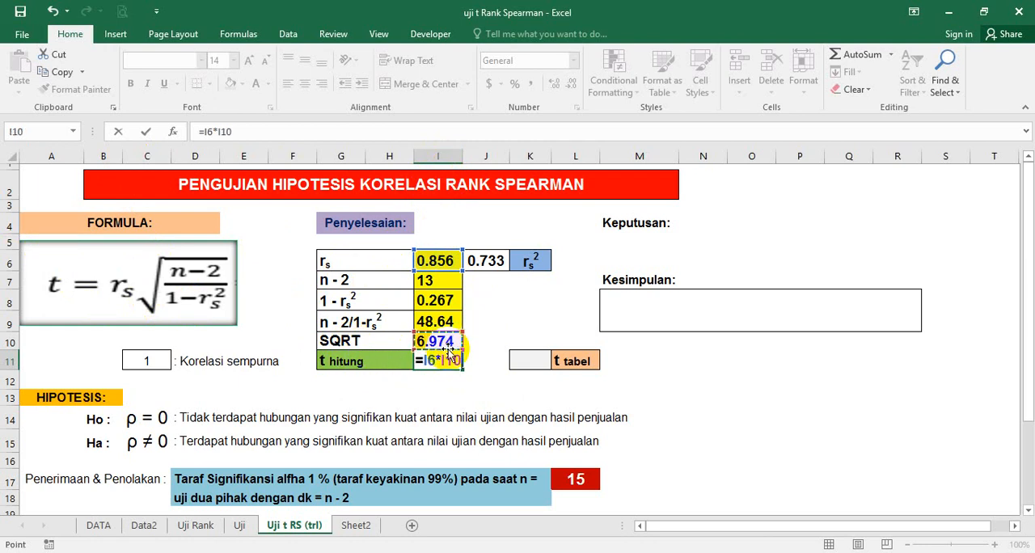
key("Return")
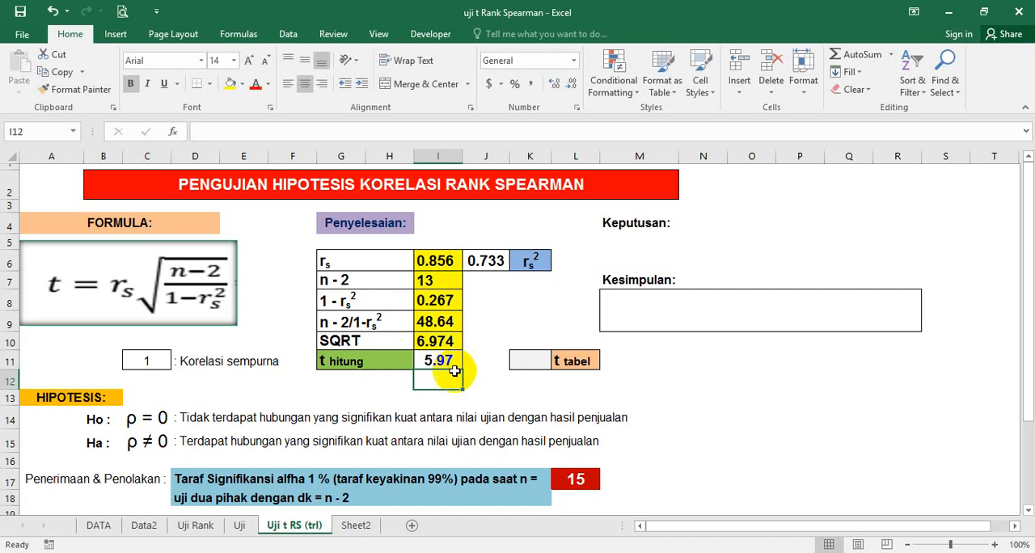
left_click(455, 364)
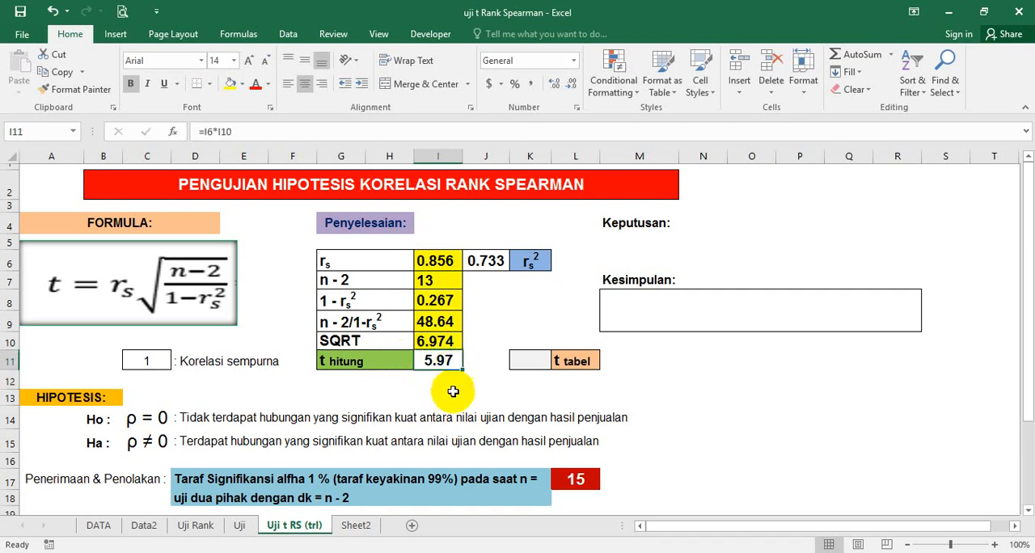
Step: Switch to the statistics PDF in Foxit Reader and examine the t distribution table's two-tailed alpha columns and dk rows
left_click(388, 381)
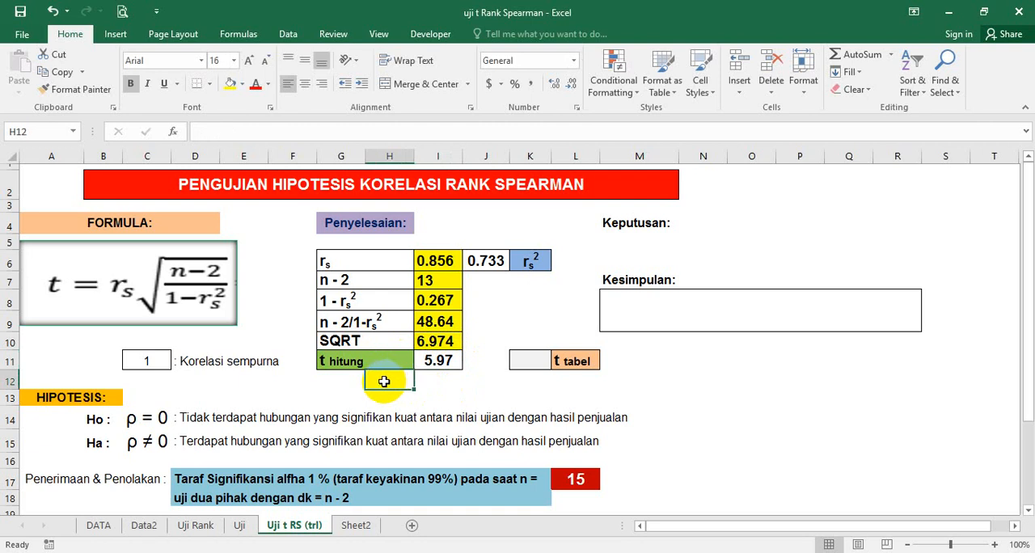
left_click(359, 365)
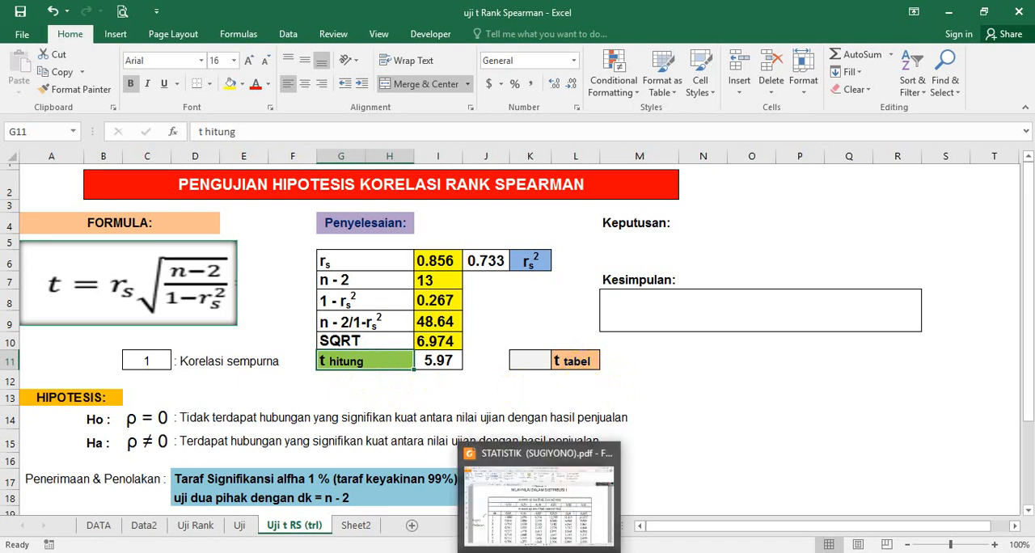
left_click(540, 552)
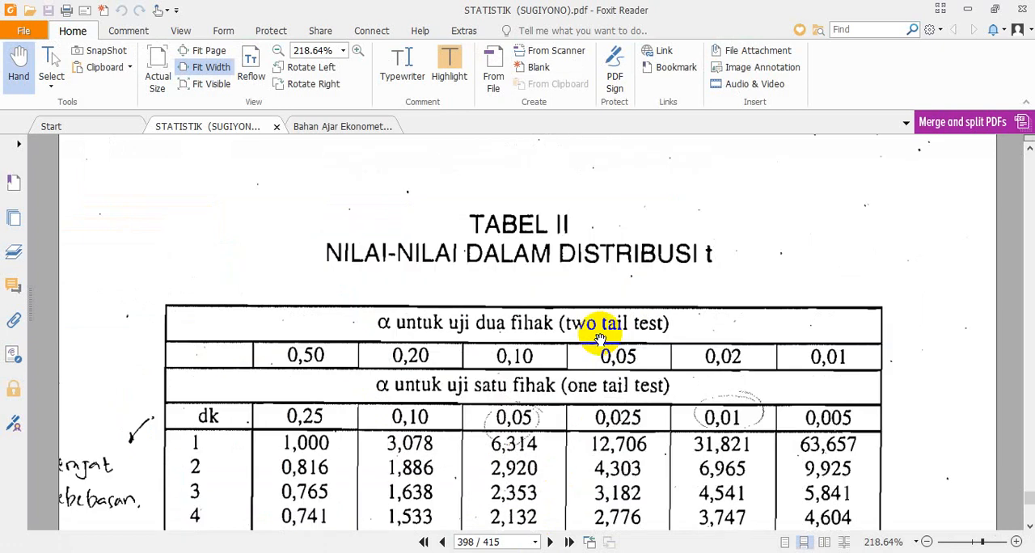
scroll(558, 253, "down", 10)
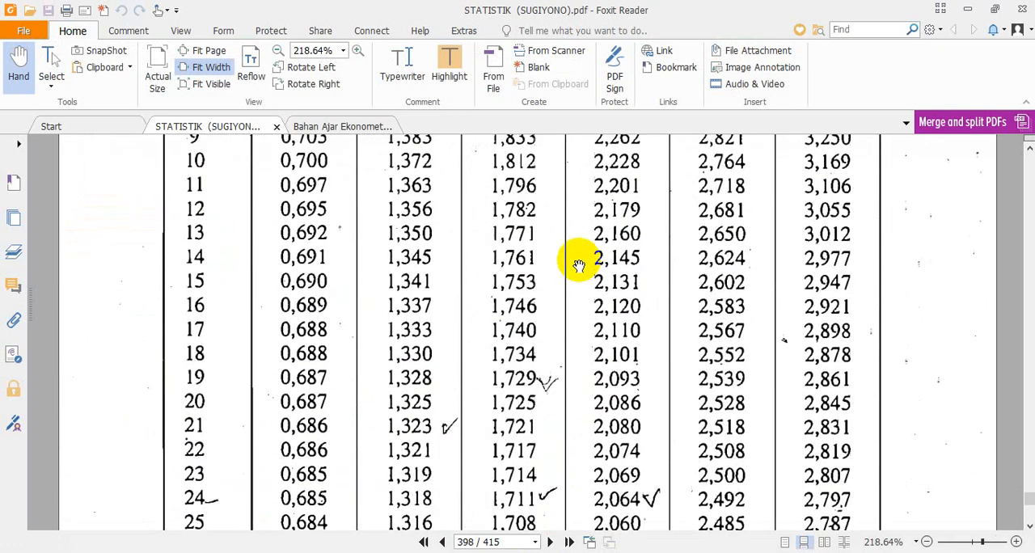
scroll(579, 265, "down", 8)
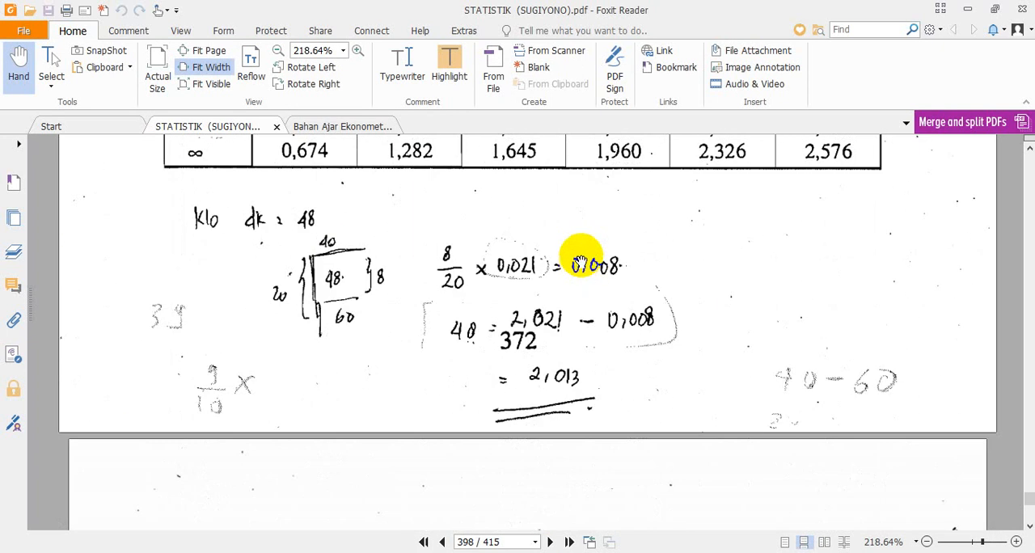
scroll(579, 265, "down", 4)
scroll(580, 258, "up", 12)
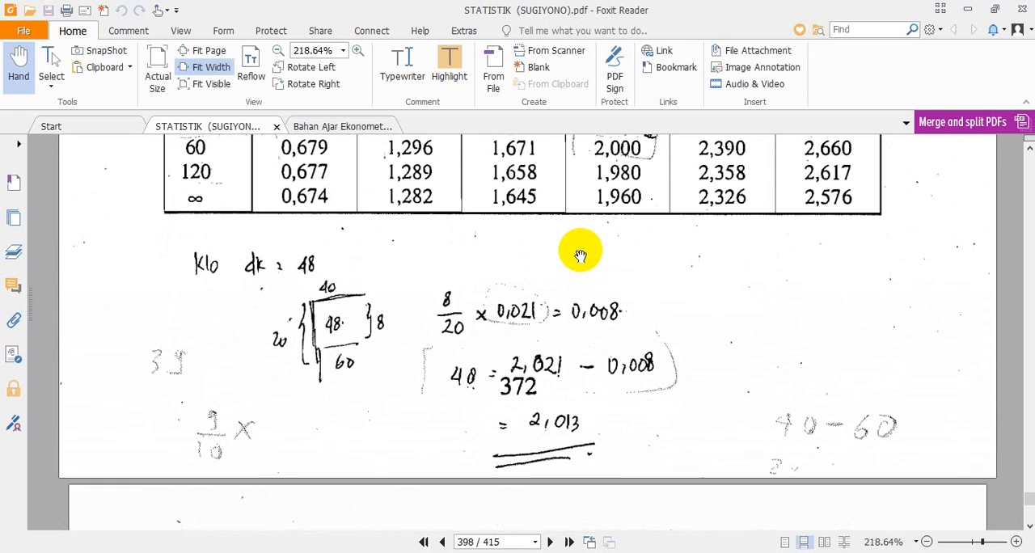
scroll(579, 254, "up", 4)
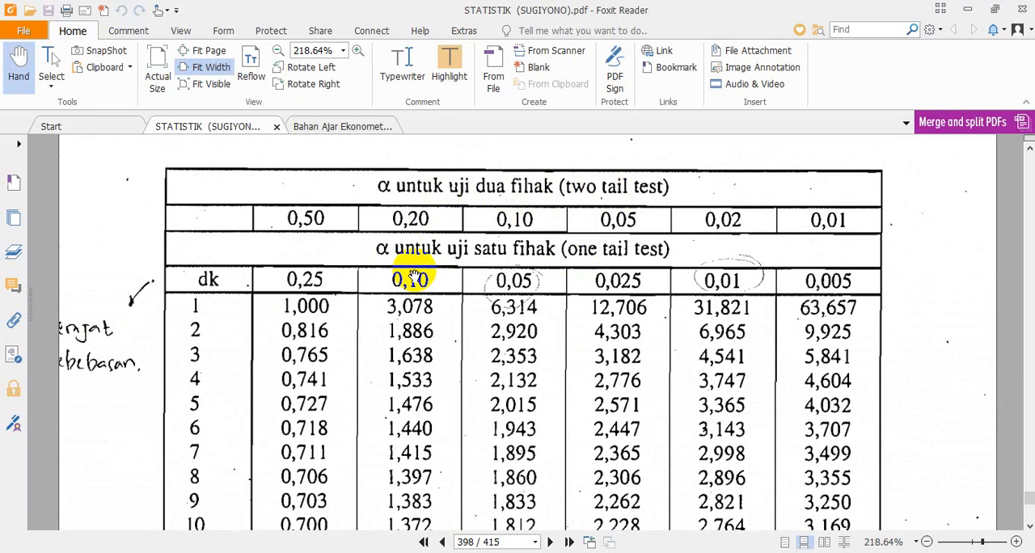
scroll(217, 284, "down", 3)
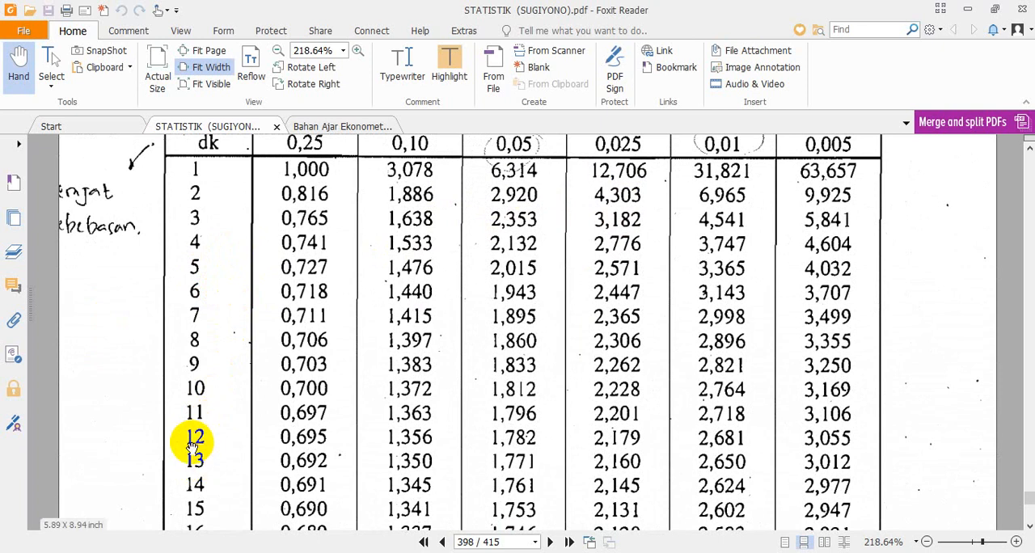
scroll(629, 416, "up", 3)
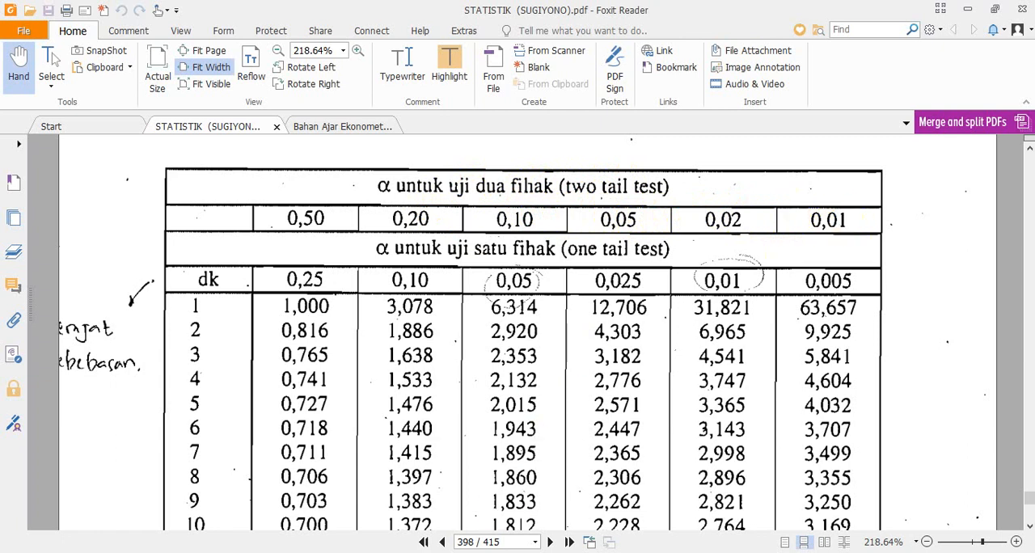
Step: Switch back to Excel and extend the two-tailed test note in cell D18 to read "uji dua pihak dengan dk = n - 2 = 15-2 =13"
left_click(504, 552)
scroll(492, 460, "down", 2)
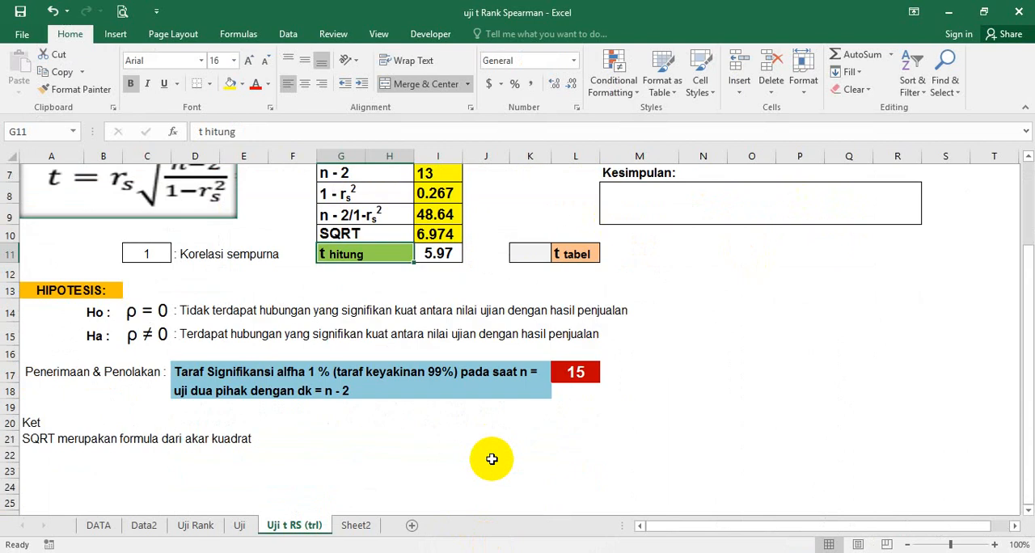
left_click(366, 391)
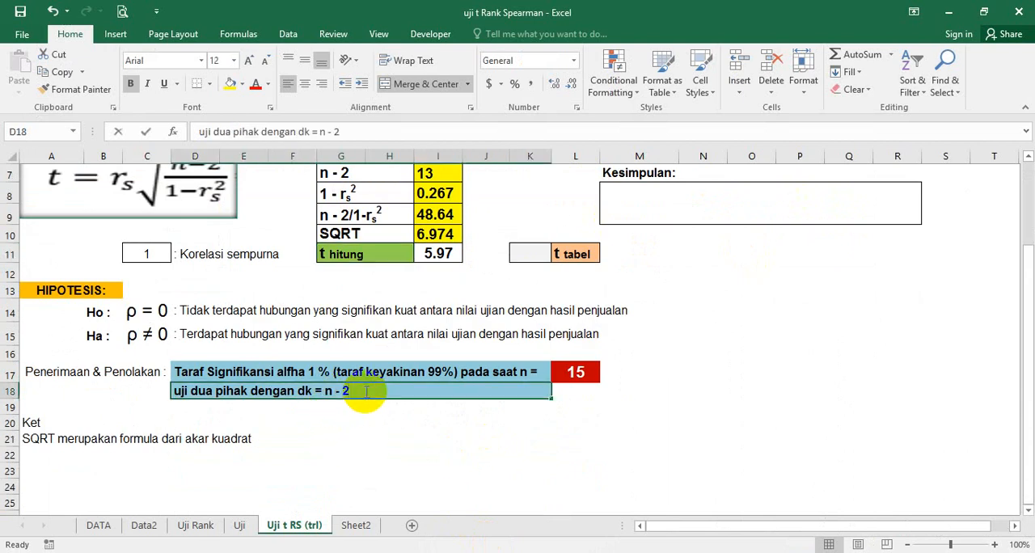
double_click(365, 392)
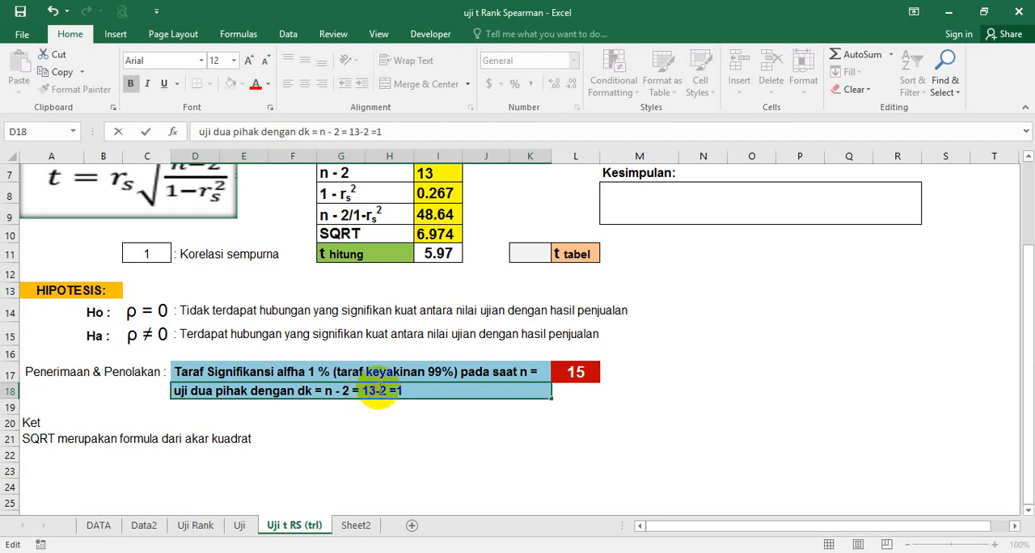
left_click_drag(388, 394, 353, 394)
key("BackSpace")
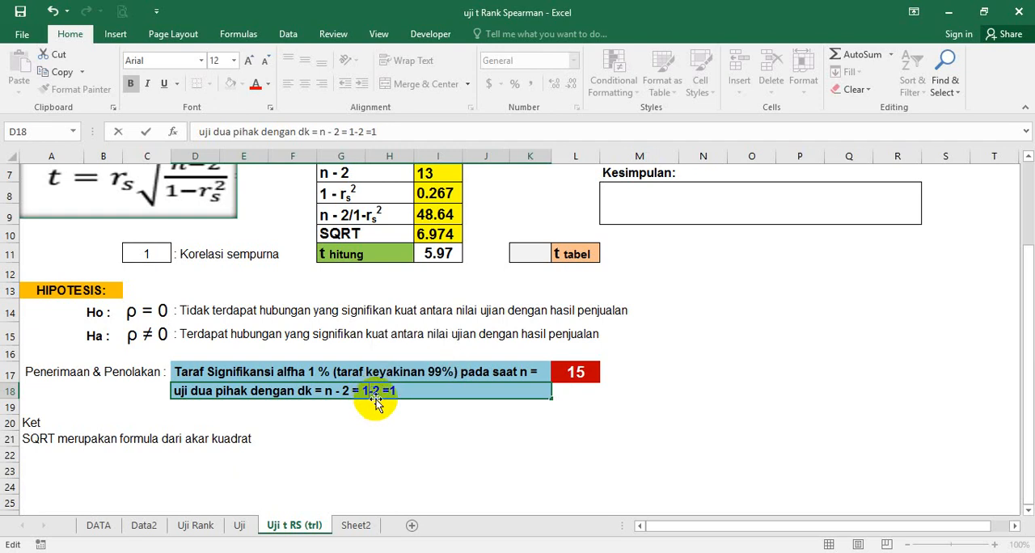
type("5")
left_click(406, 392)
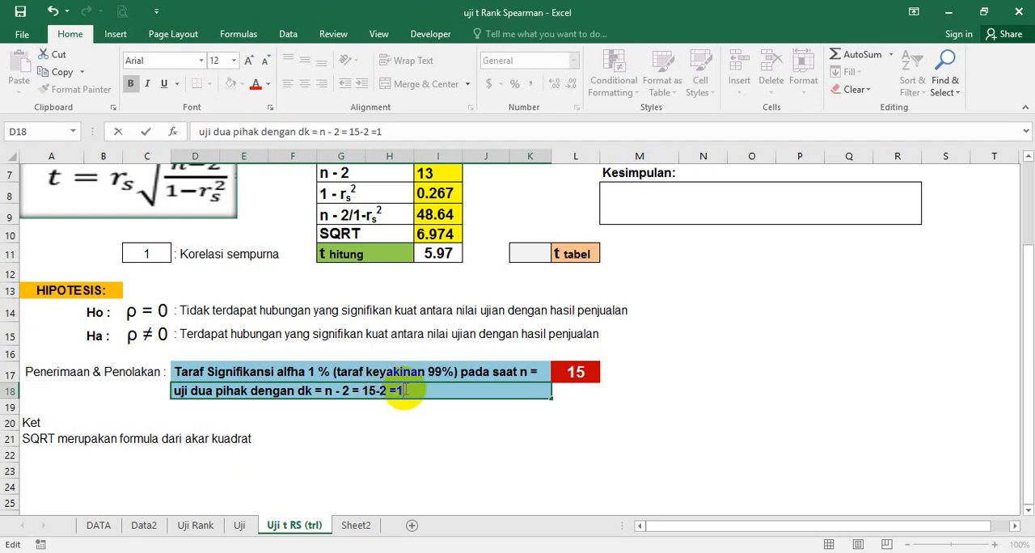
type("3")
key("Return")
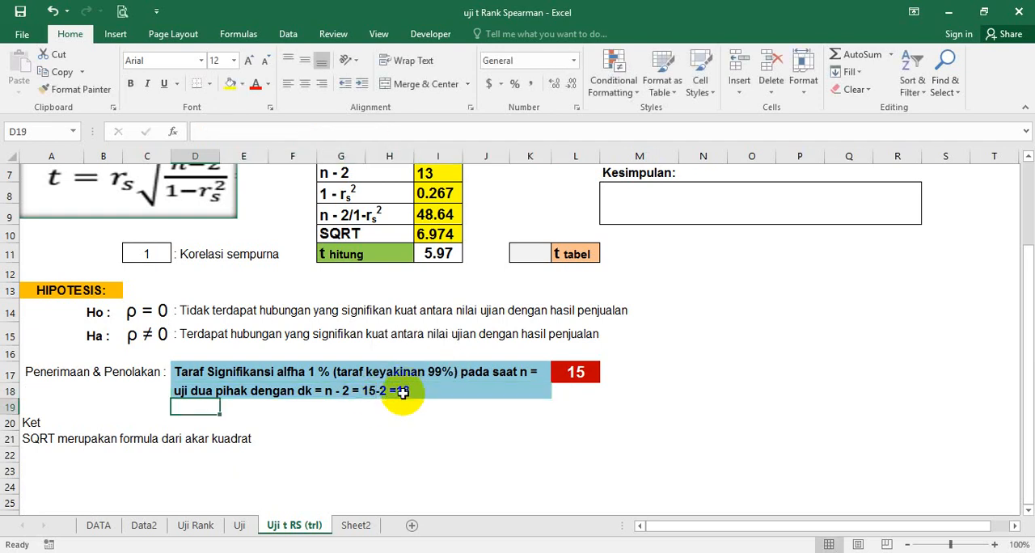
left_click(406, 391)
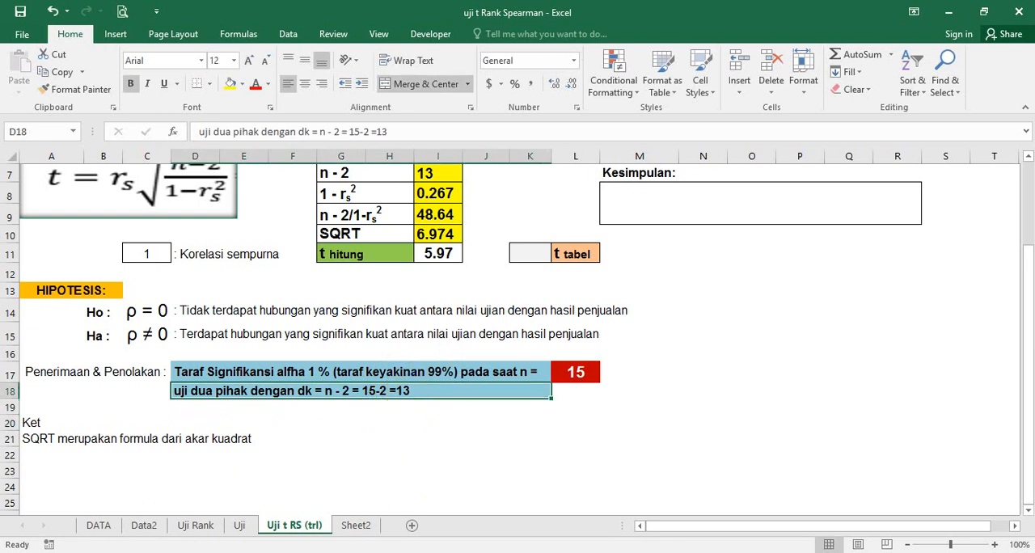
Step: Look up the two-tailed 0,01 value for dk 13 in the Foxit Reader table and enter 3.012 as t tabel in Excel cell K11
key("alt+Tab")
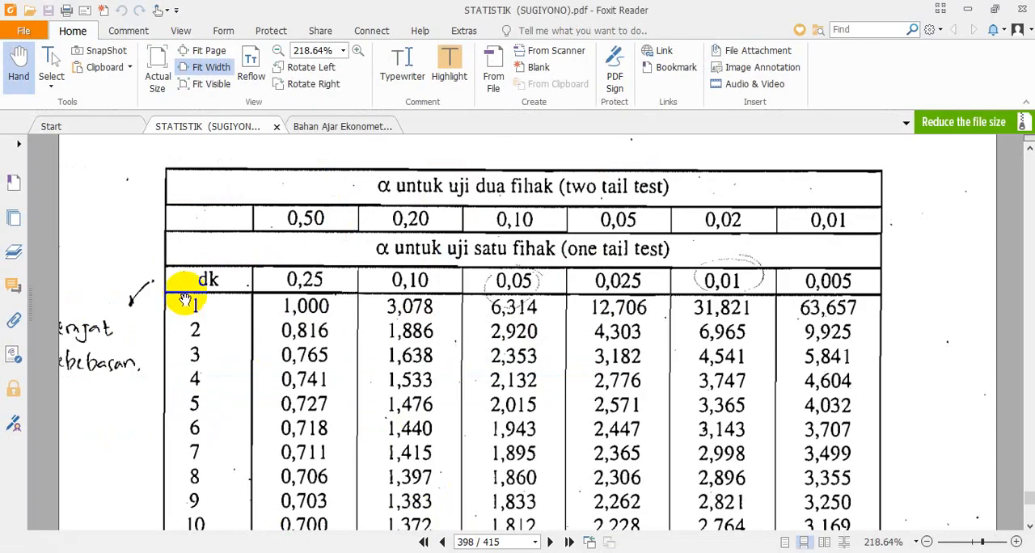
scroll(208, 282, "down", 2)
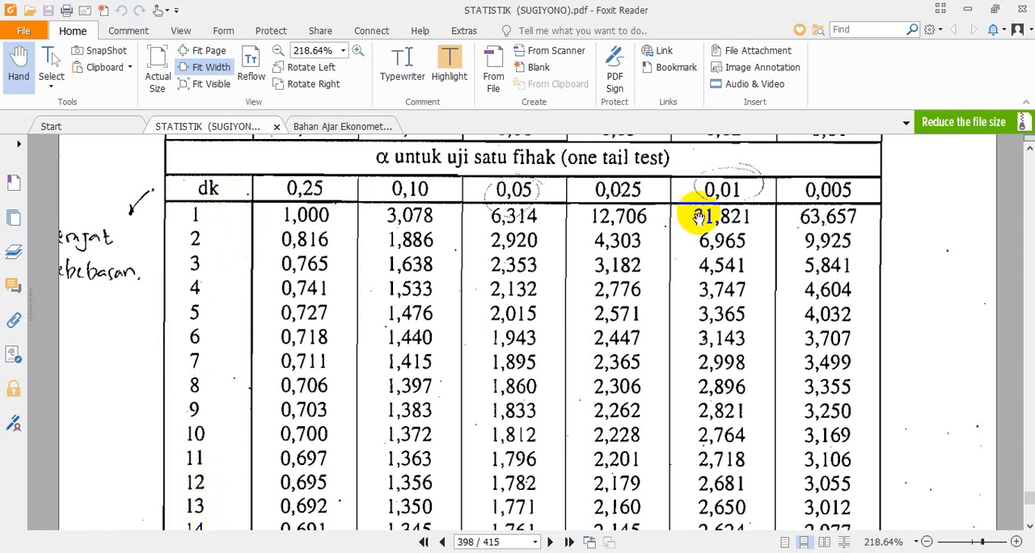
scroll(699, 209, "up", 1)
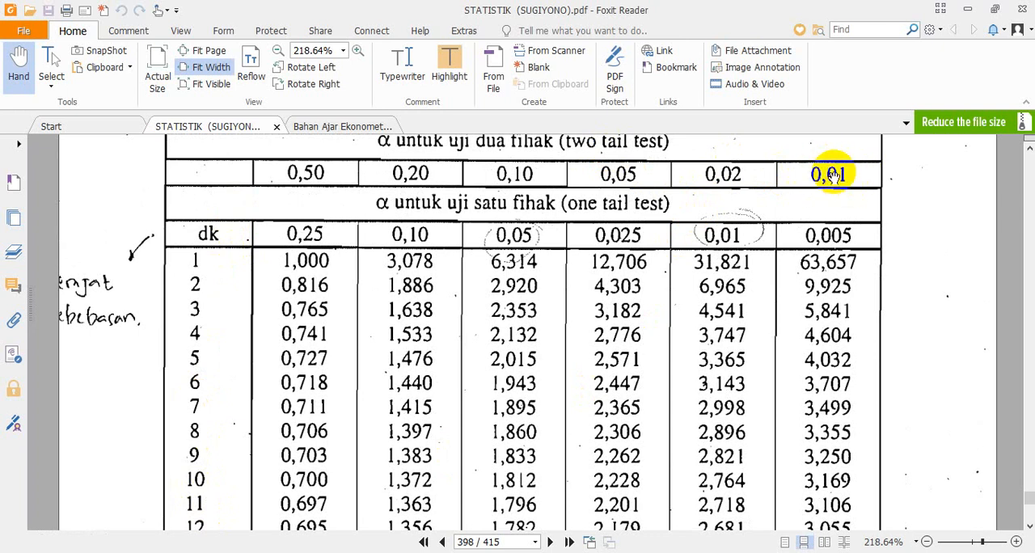
scroll(855, 299, "down", 2)
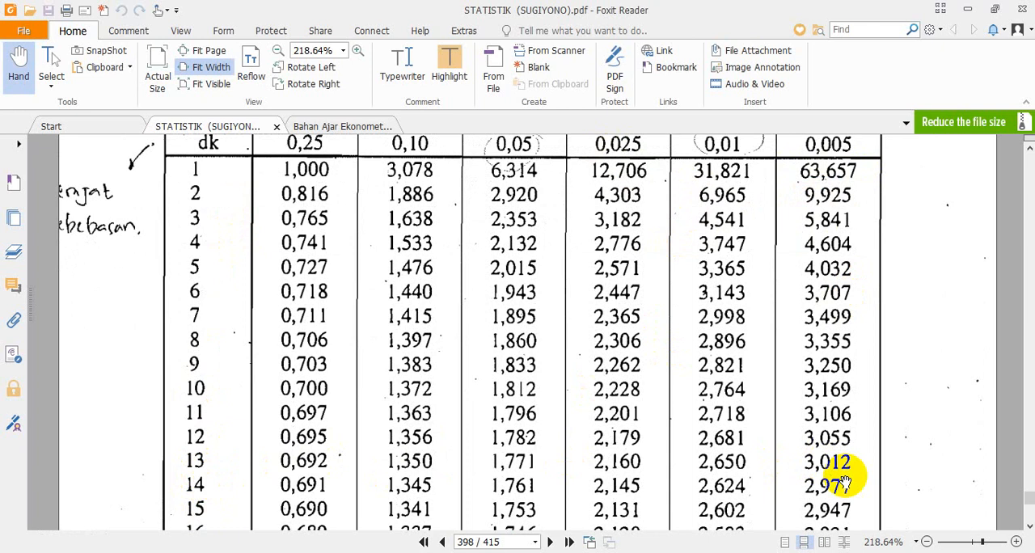
key("alt+Tab")
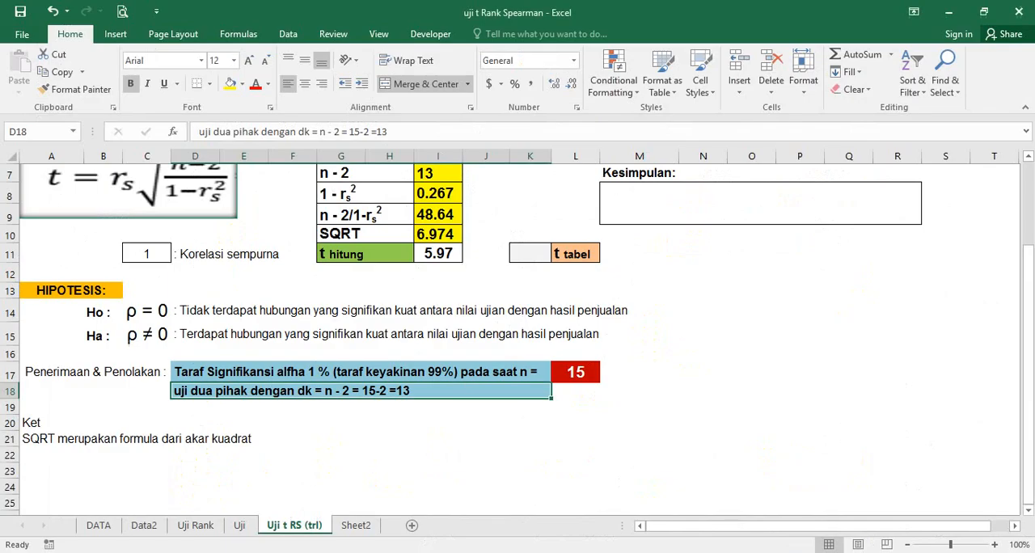
left_click(533, 251)
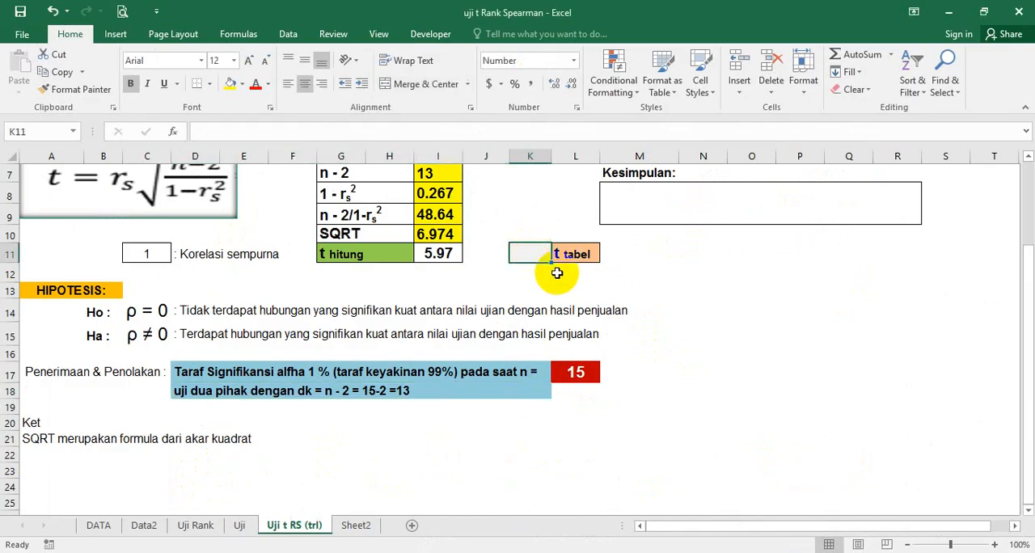
scroll(574, 291, "up", 2)
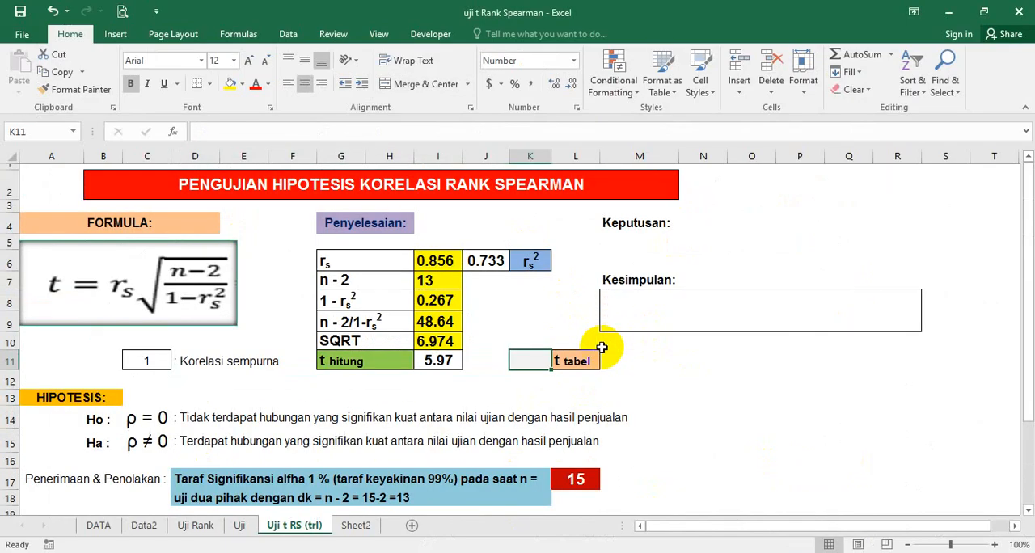
type("3.012")
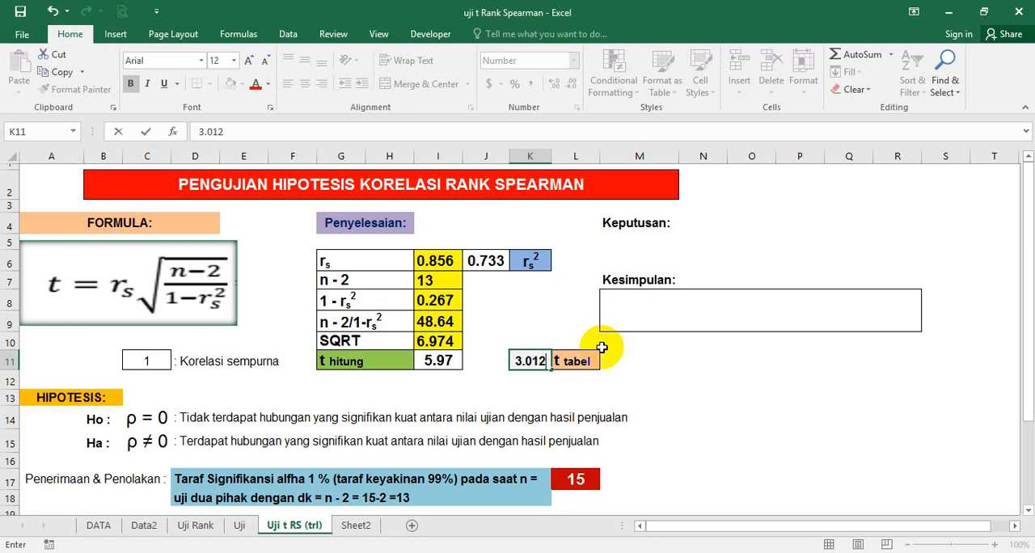
key("Return")
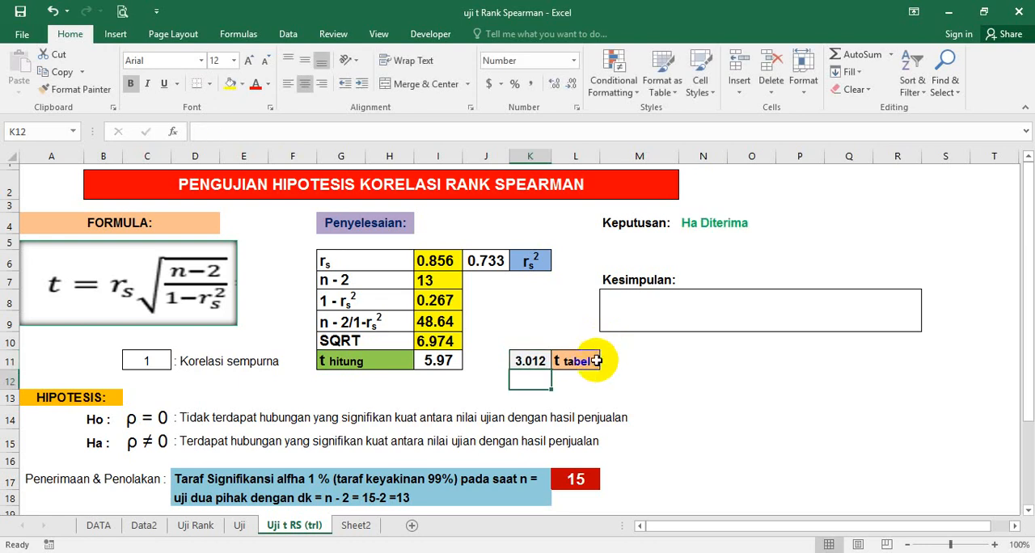
Step: Enter the comparison sign > in cell J11 between the t hitung and t tabel values
left_click(664, 383)
left_click(485, 364)
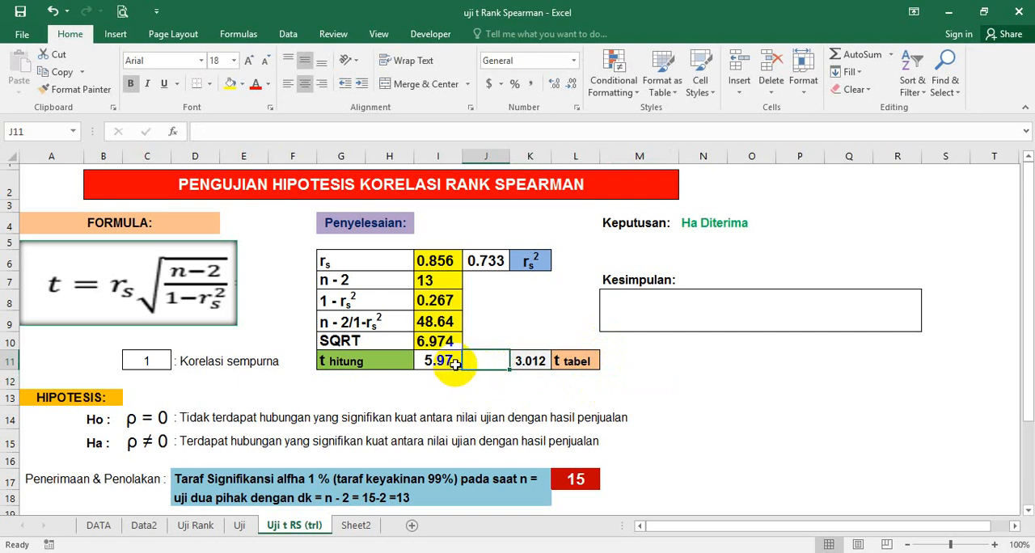
type(">")
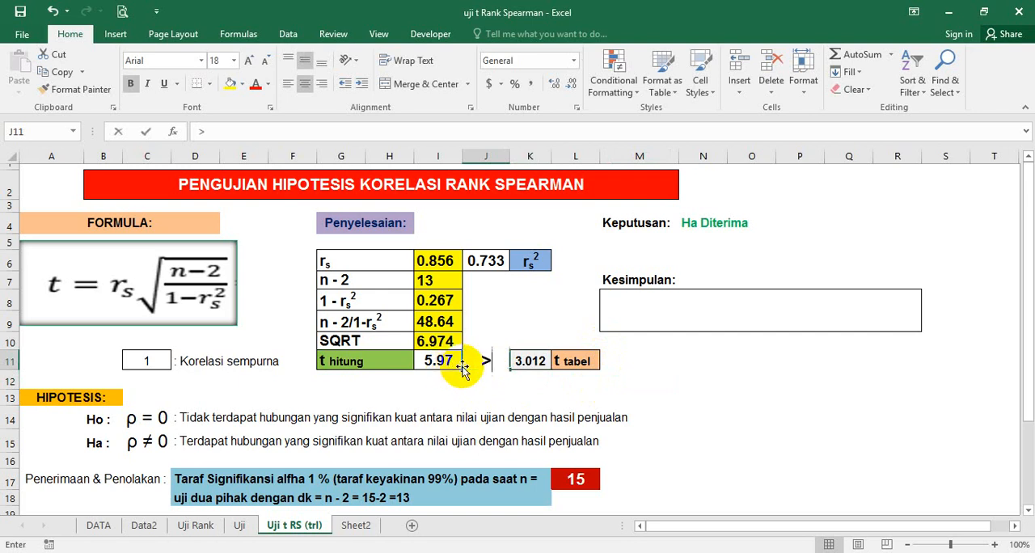
left_click(528, 391)
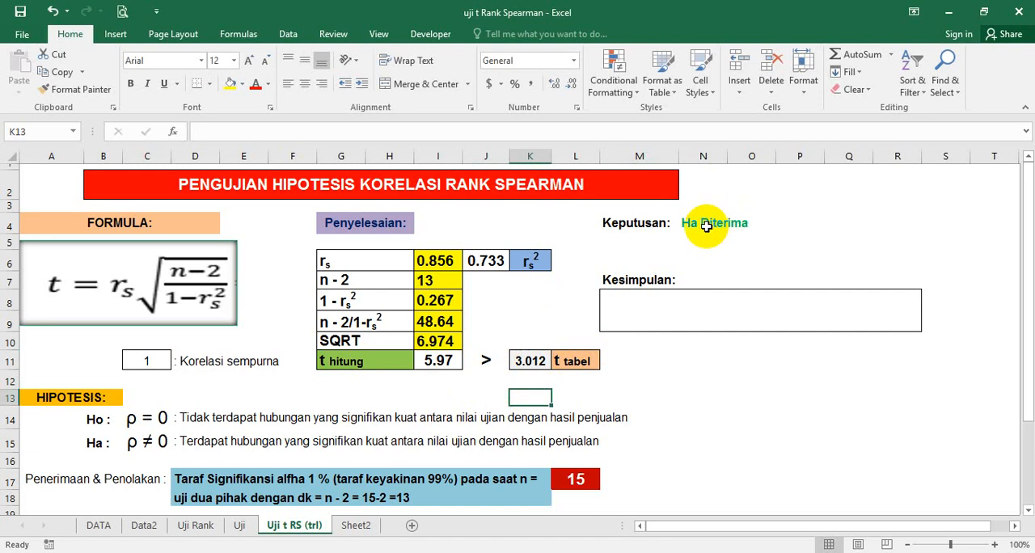
Step: Clear the t tabel value in cell K11 and re-enter it as 3.012 to show how the Keputusan result responds
left_click(537, 361)
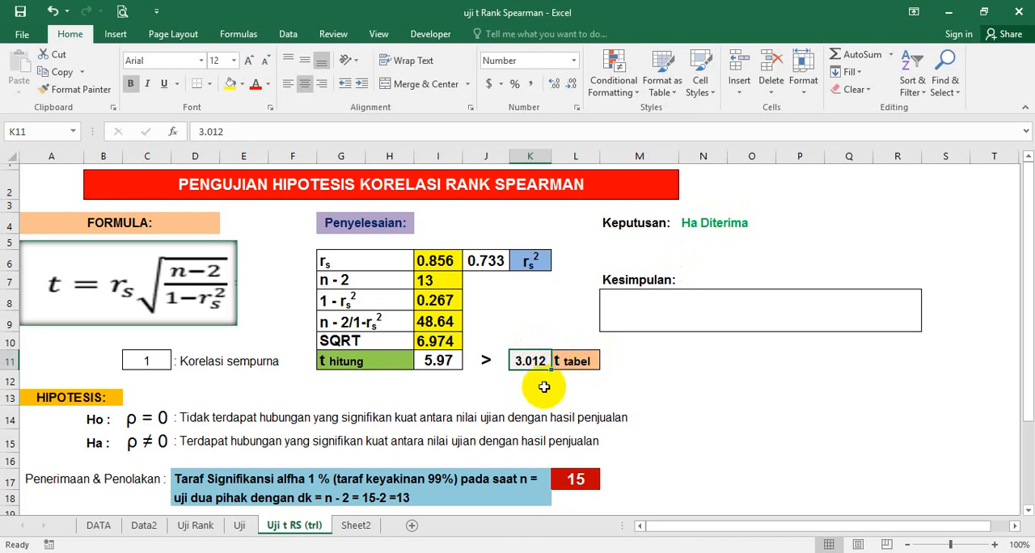
key("Delete")
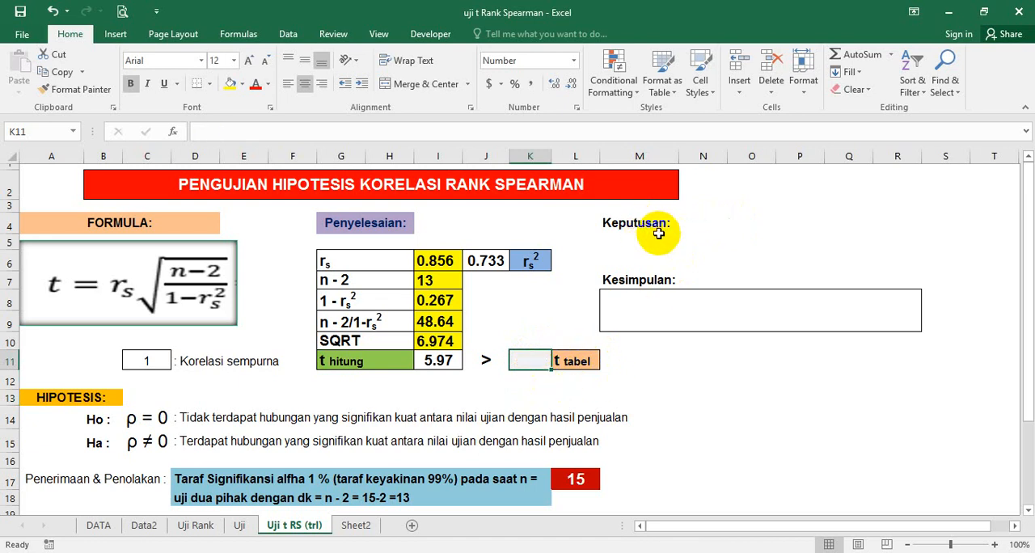
left_click(640, 241)
left_click(533, 355)
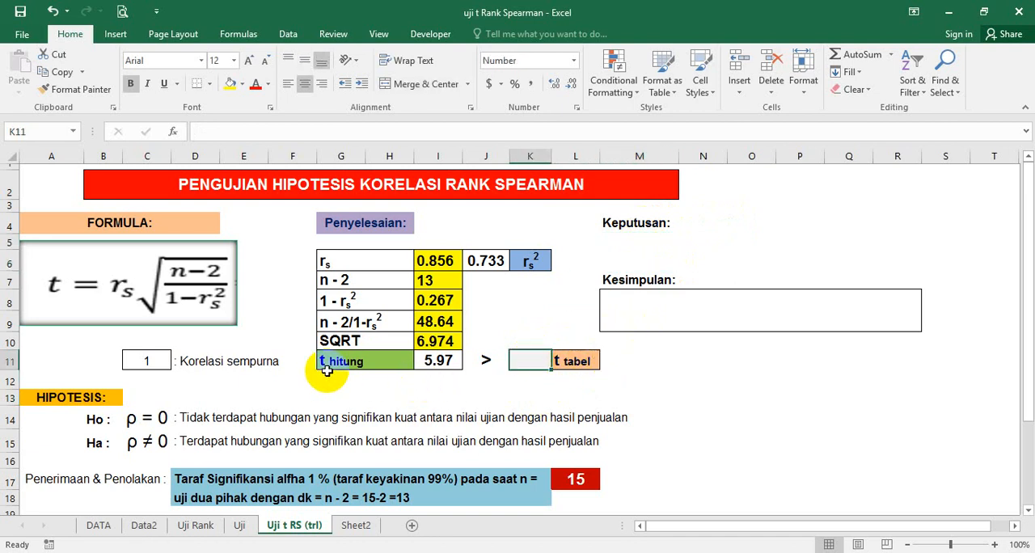
left_click(485, 362)
left_click(522, 361)
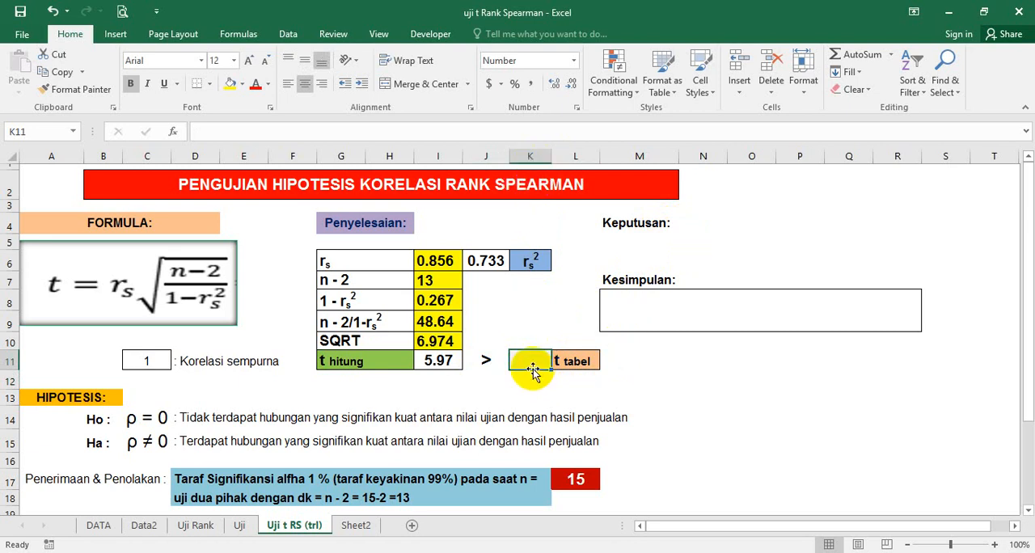
type("3.")
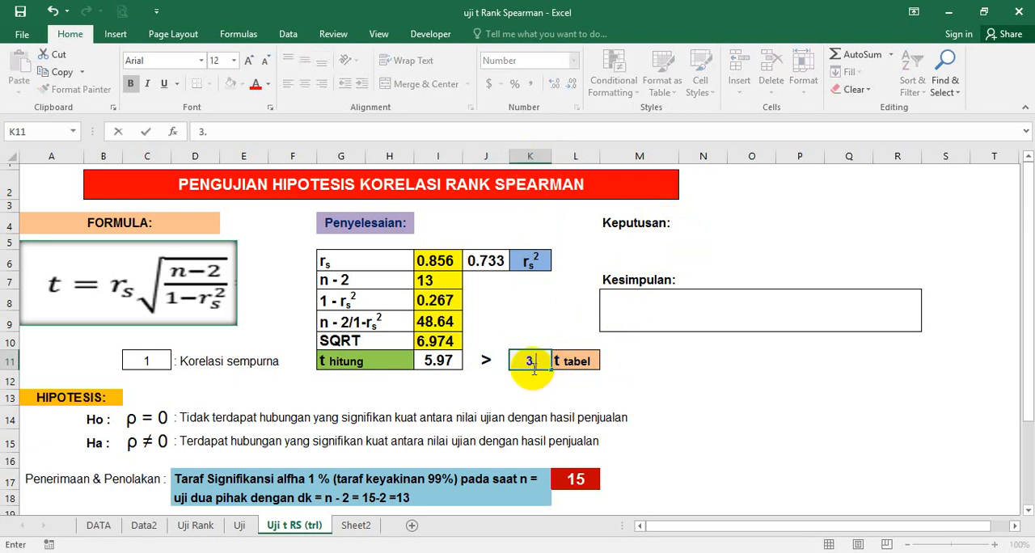
type("012")
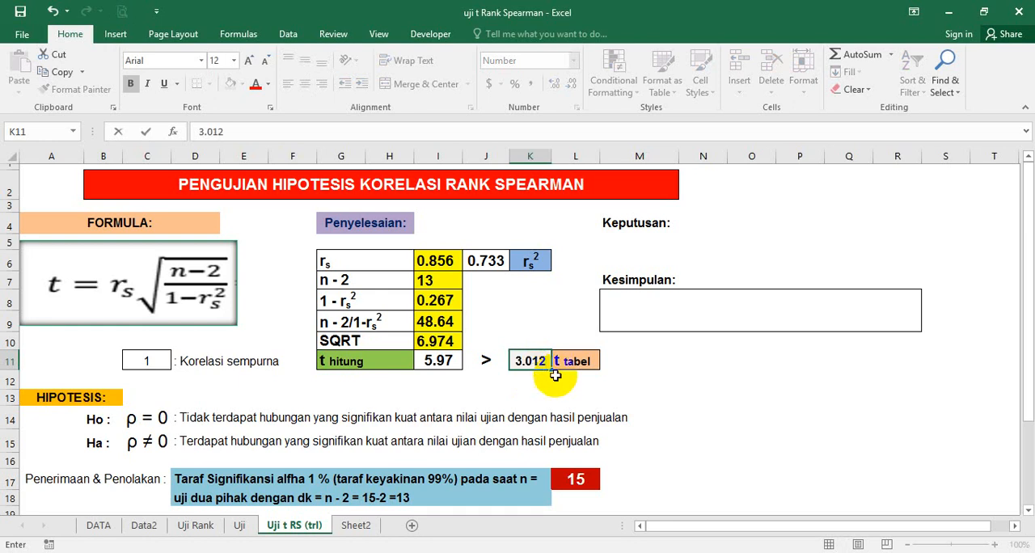
key("Return")
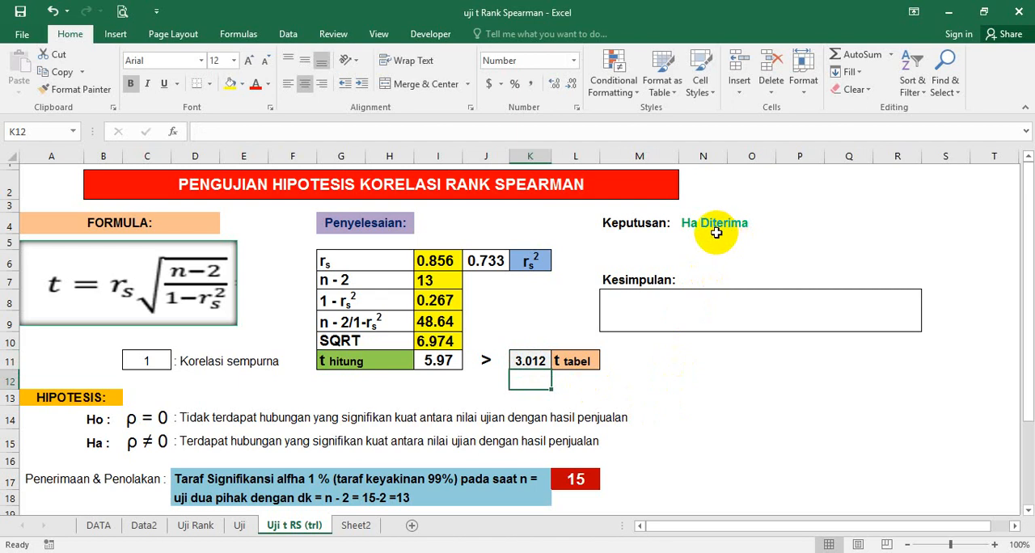
Step: Examine the IF formula behind the Keputusan result in cell N4 and the t tabel and t hitung cells K11 and I11 it compares
left_click(646, 262)
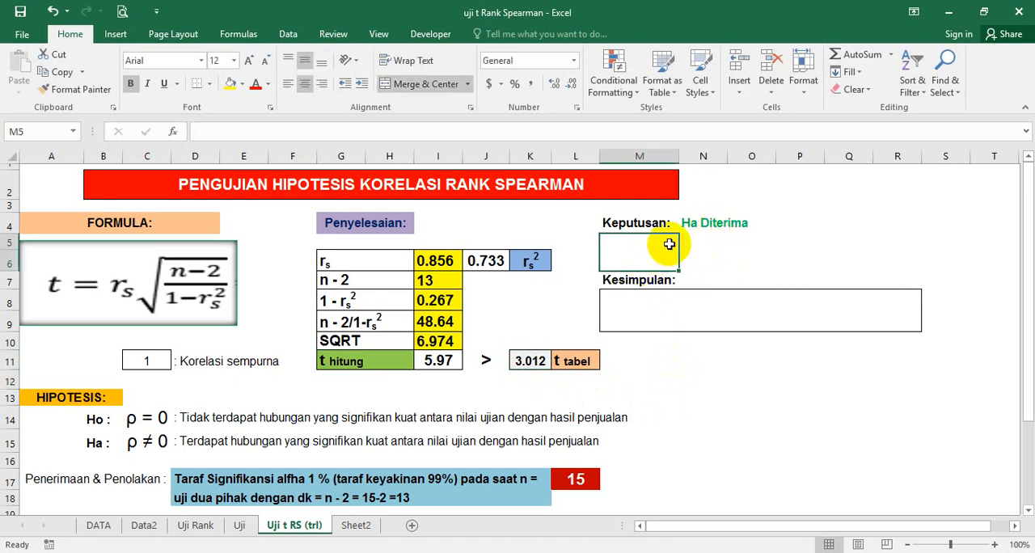
left_click(640, 224)
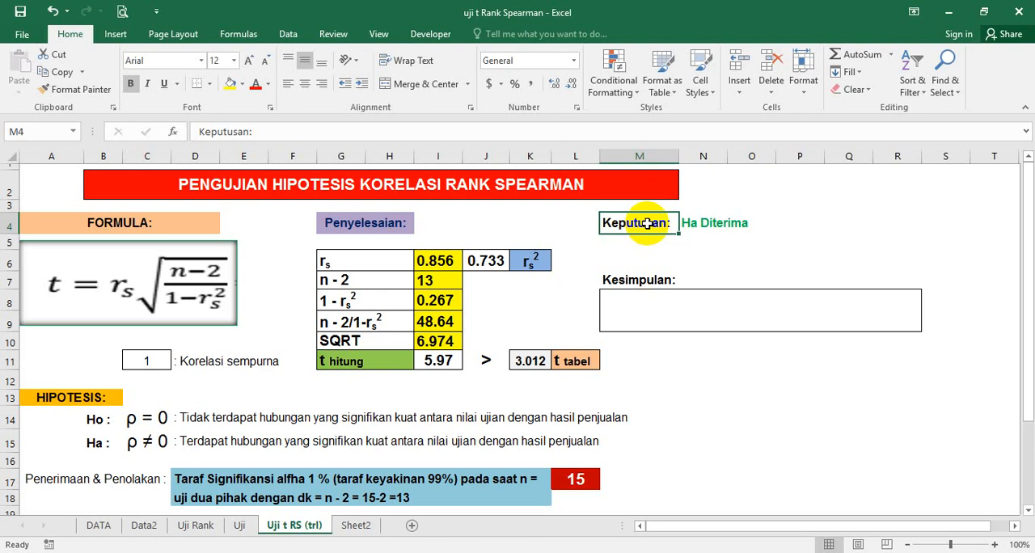
left_click(714, 224)
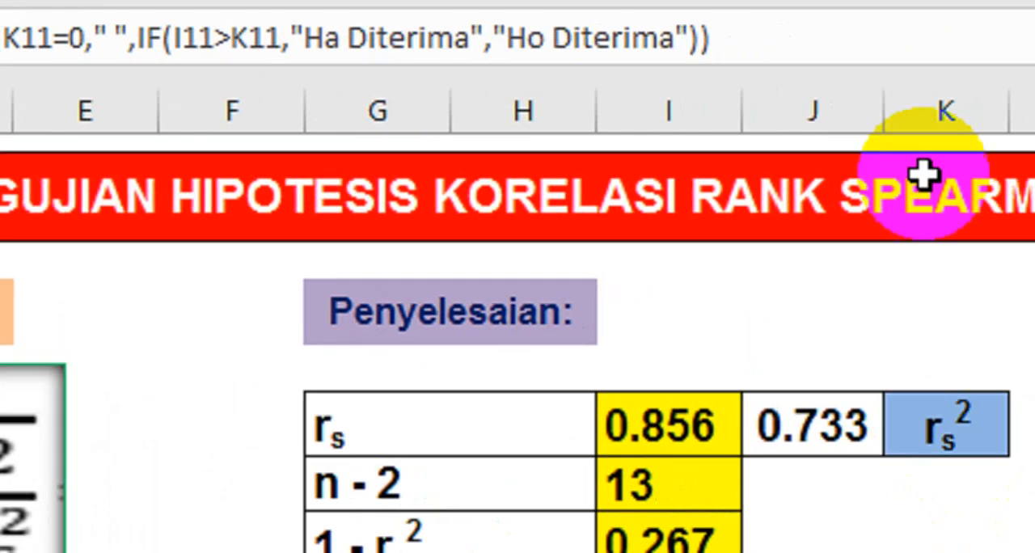
left_click(778, 417)
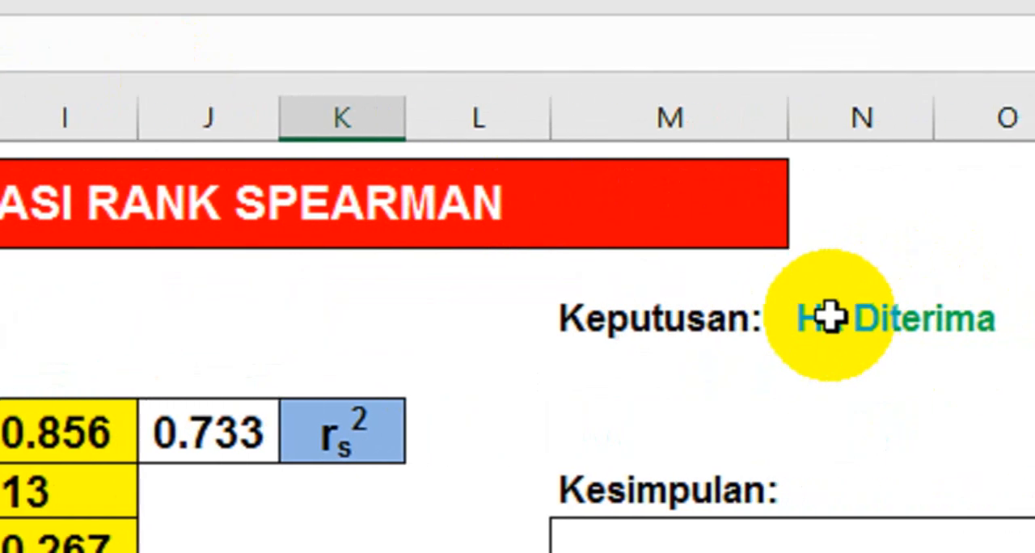
left_click(829, 317)
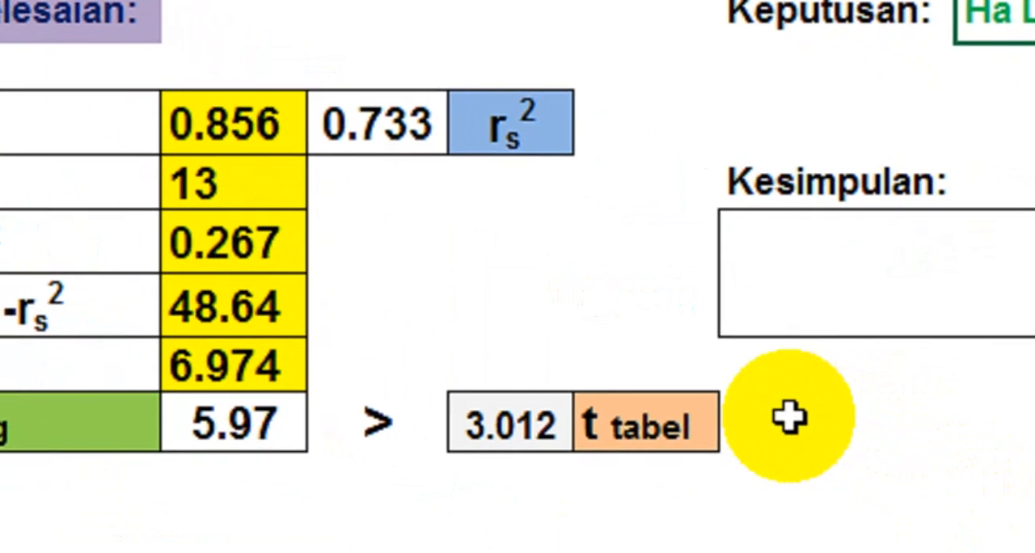
left_click(835, 437)
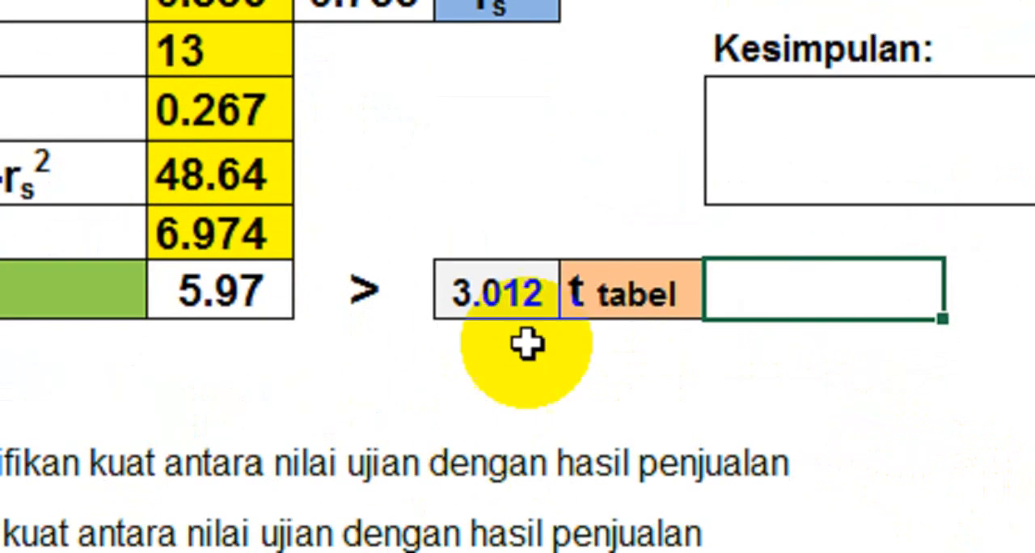
left_click(504, 300)
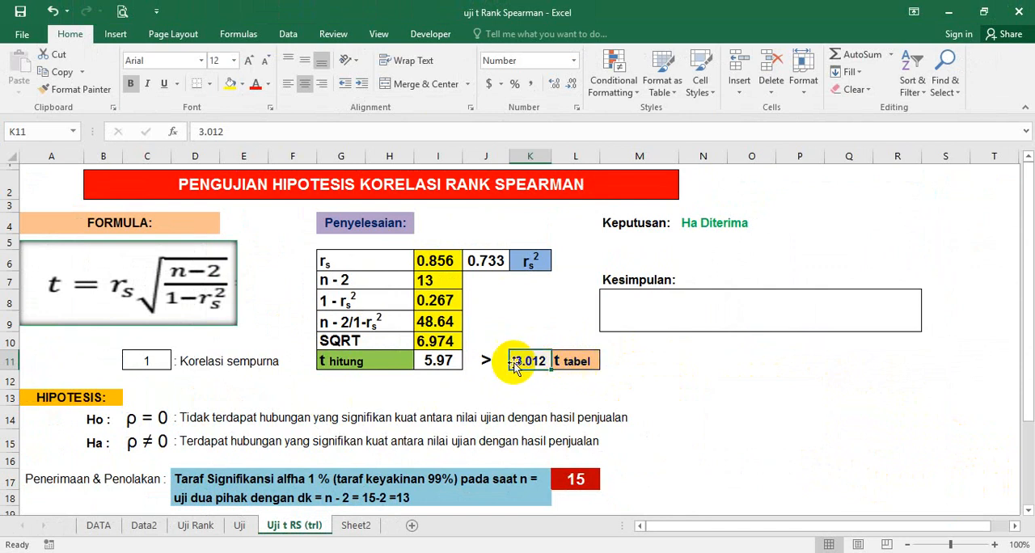
left_click(455, 361)
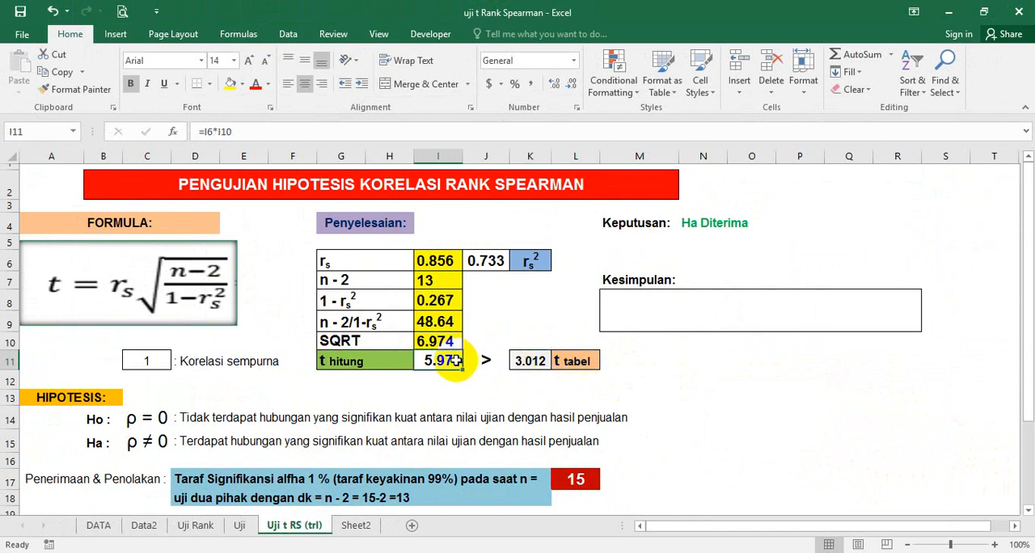
Step: Note the t hitung value 5.97 in the empty cell P12 as a backup
left_click(791, 372)
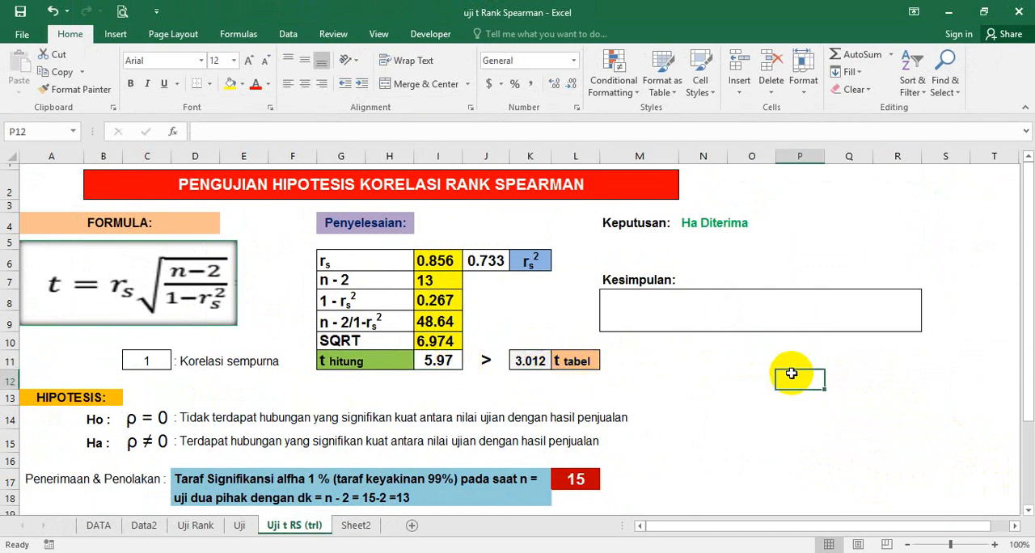
type("5")
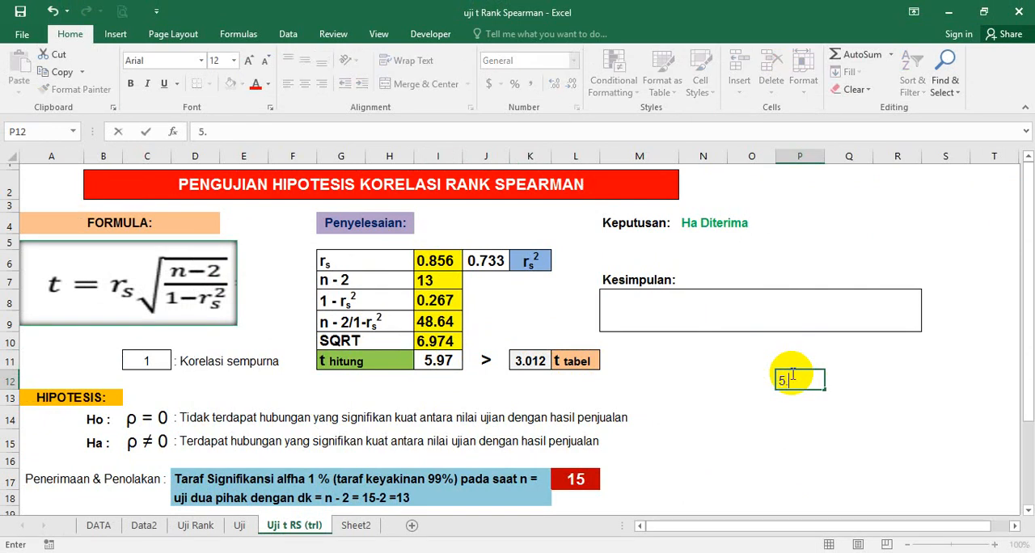
type(".97")
key("Return")
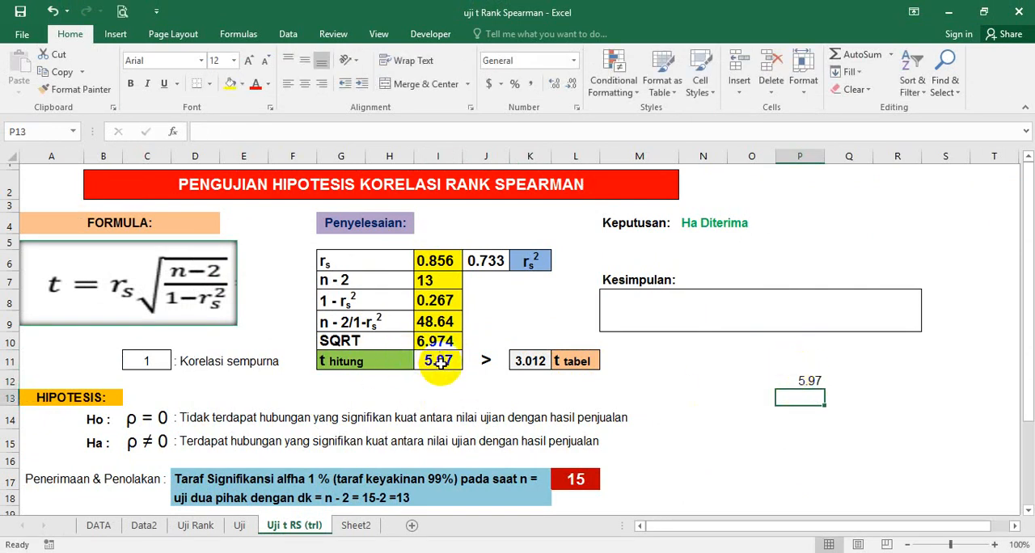
Step: Overwrite t hitung in cell I11 with the trial value 2.456 and check the Keputusan cell N4
left_click(439, 362)
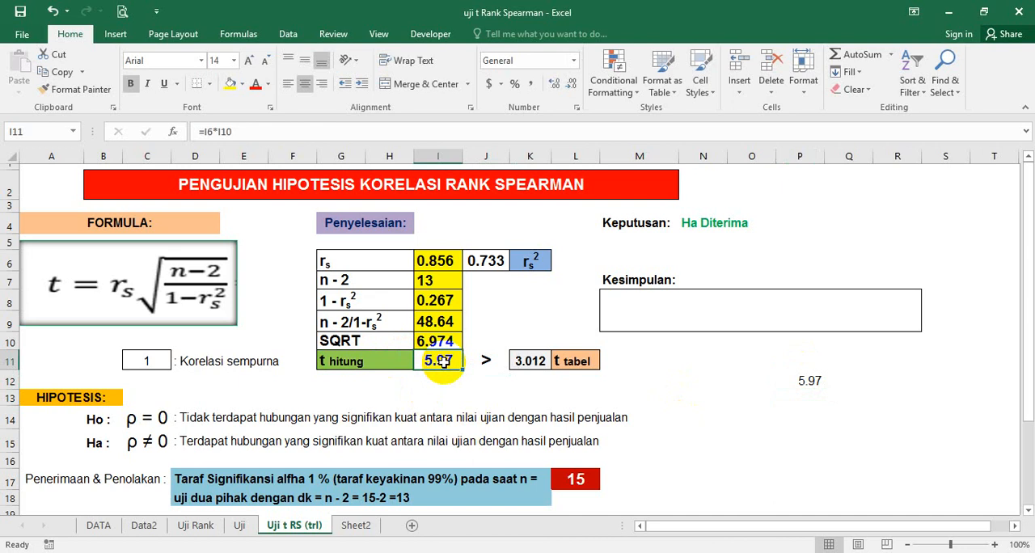
type("2.45")
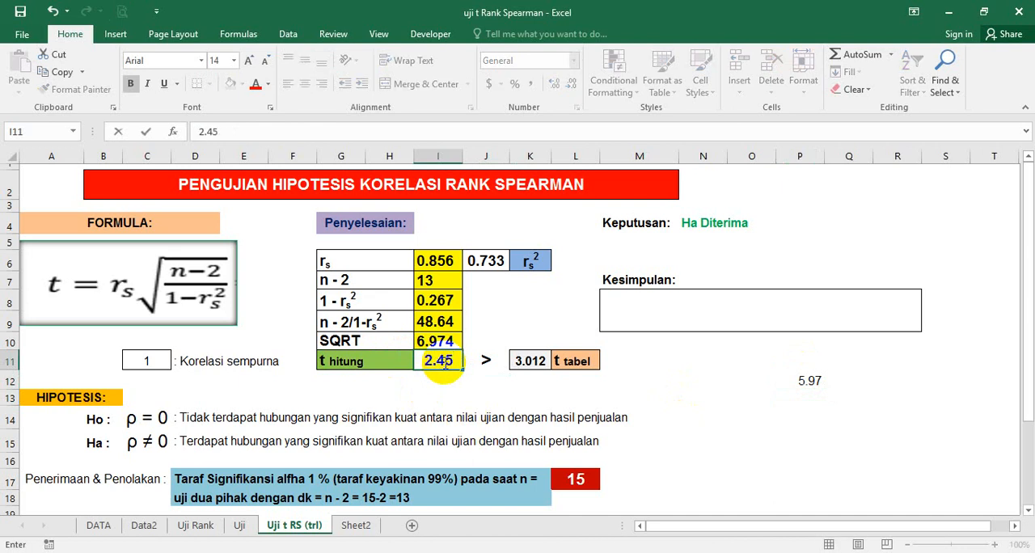
type("6")
key("Return")
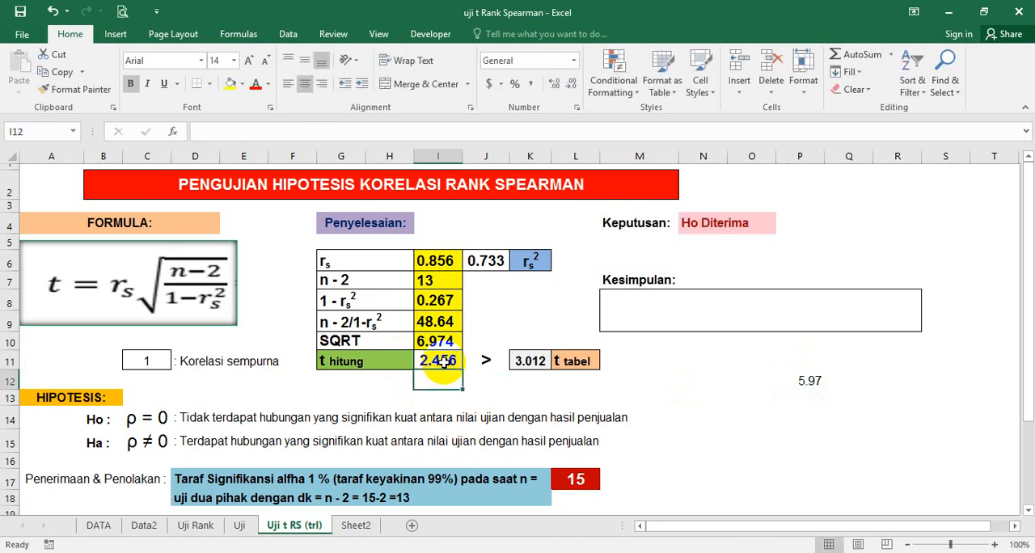
left_click(735, 398)
left_click(720, 226)
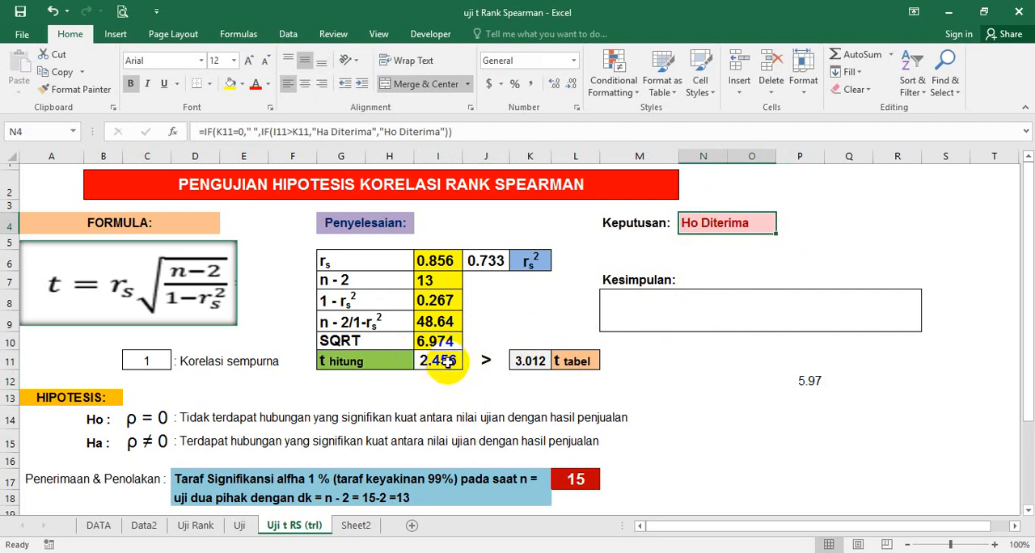
Step: Replace the comparison sign in cell J11 with < to match the trial t hitung value
left_click(487, 361)
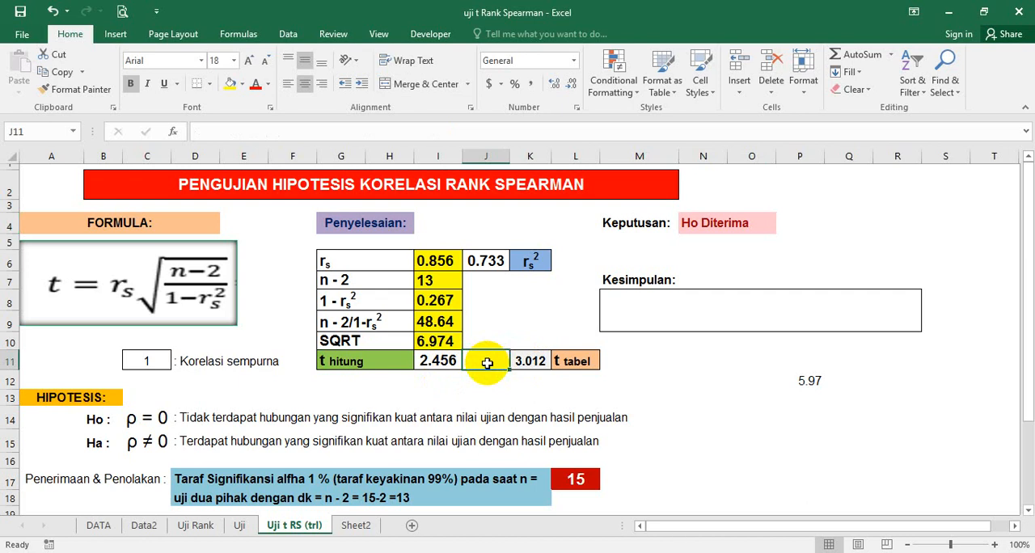
type("<")
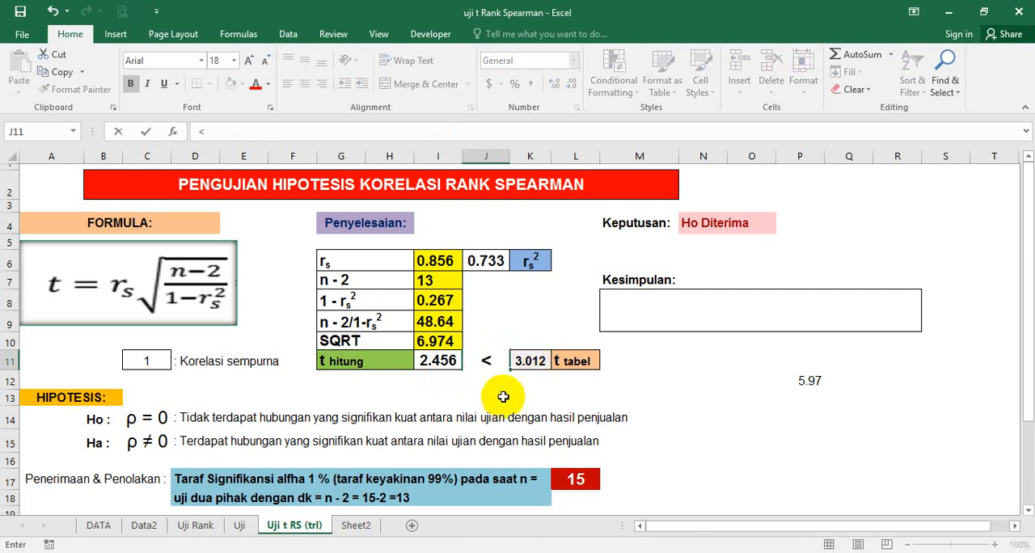
left_click(404, 375)
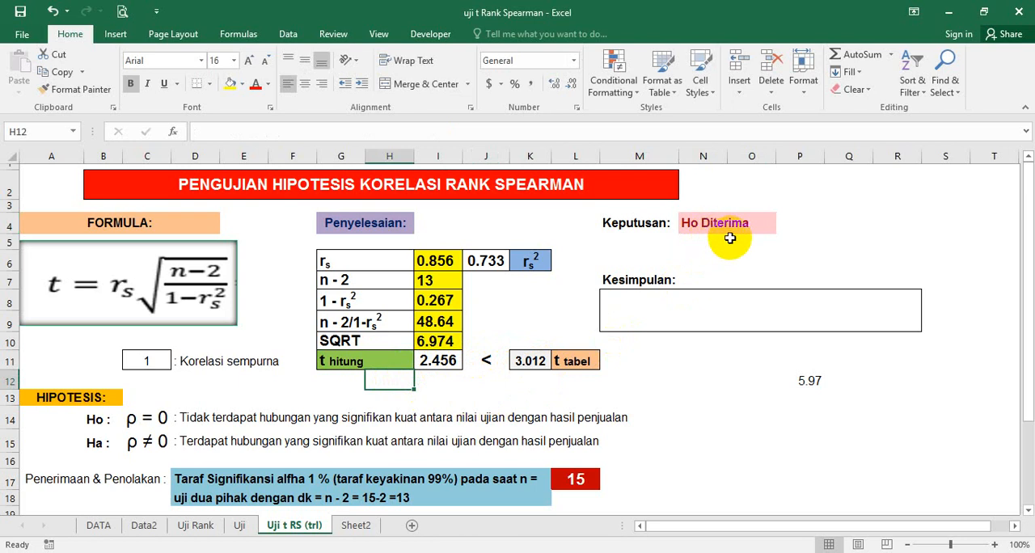
Step: Check the backup value in cell P12 and set t hitung in cell I11 to 5.97
left_click(808, 380)
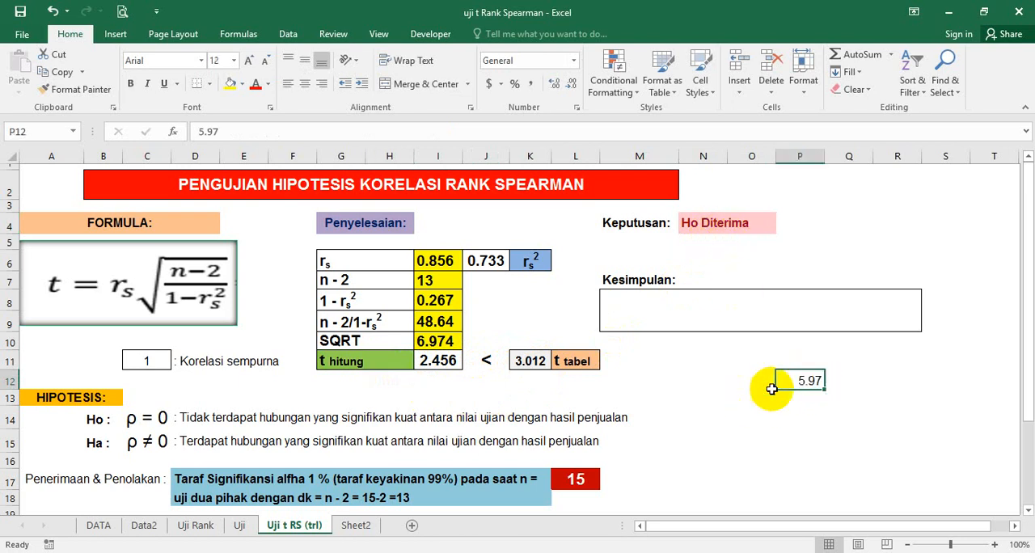
left_click(443, 361)
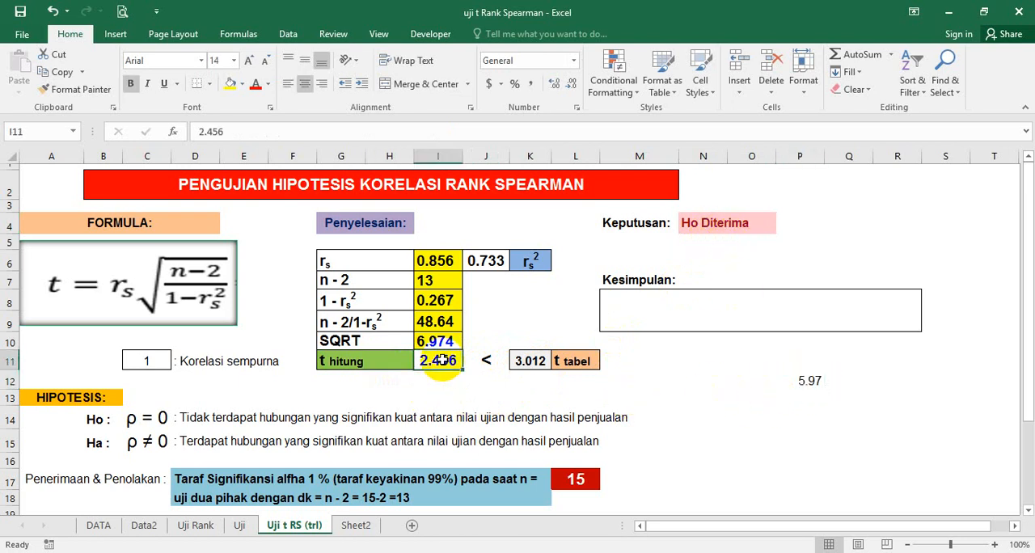
type("5")
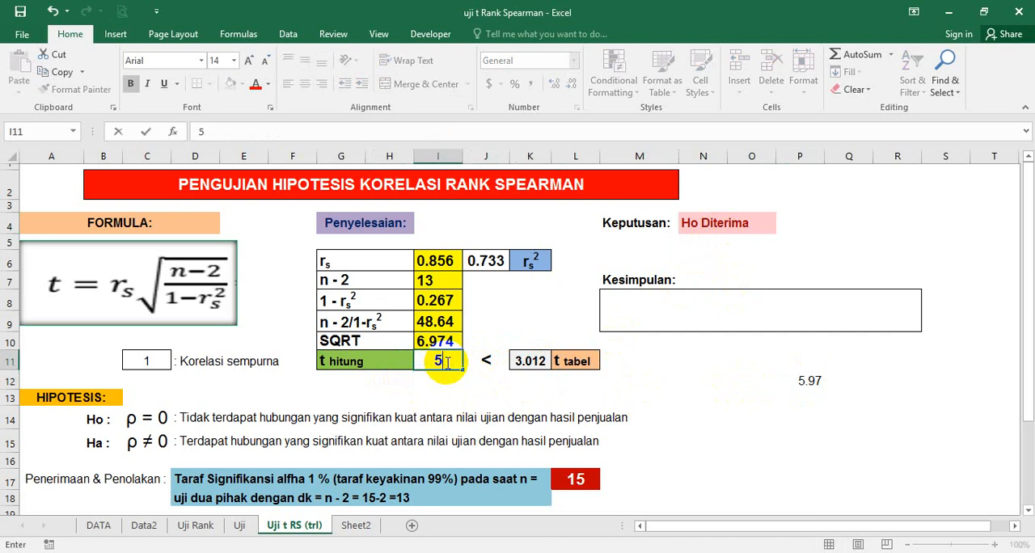
type(".97")
key("Return")
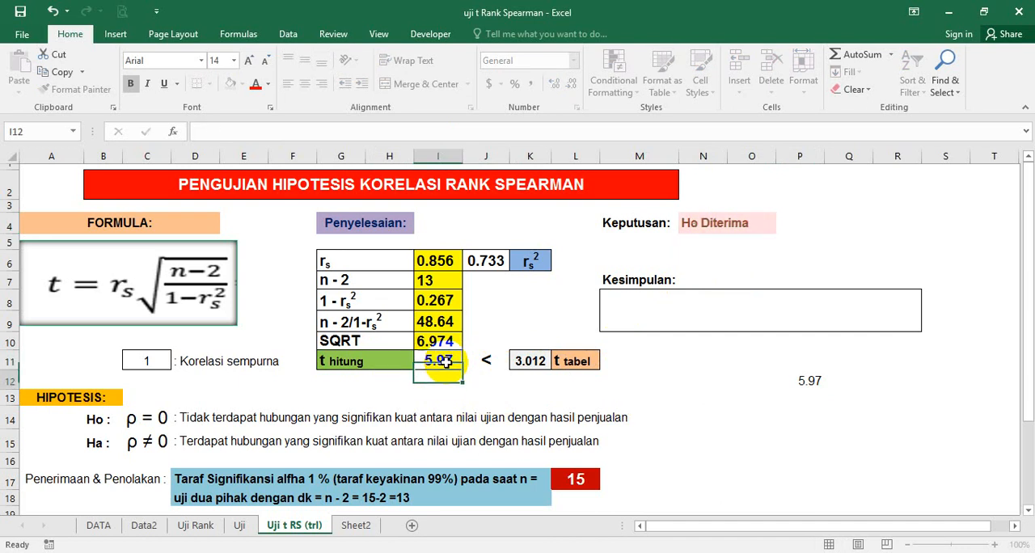
Step: Change the comparison sign in cell J11 between t hitung and t tabel back to >
left_click(486, 361)
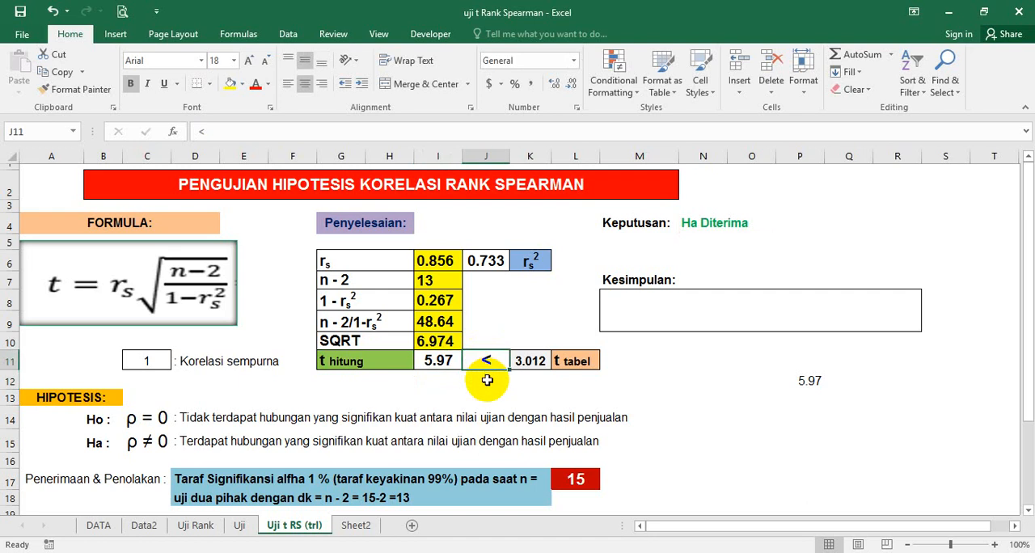
type(">")
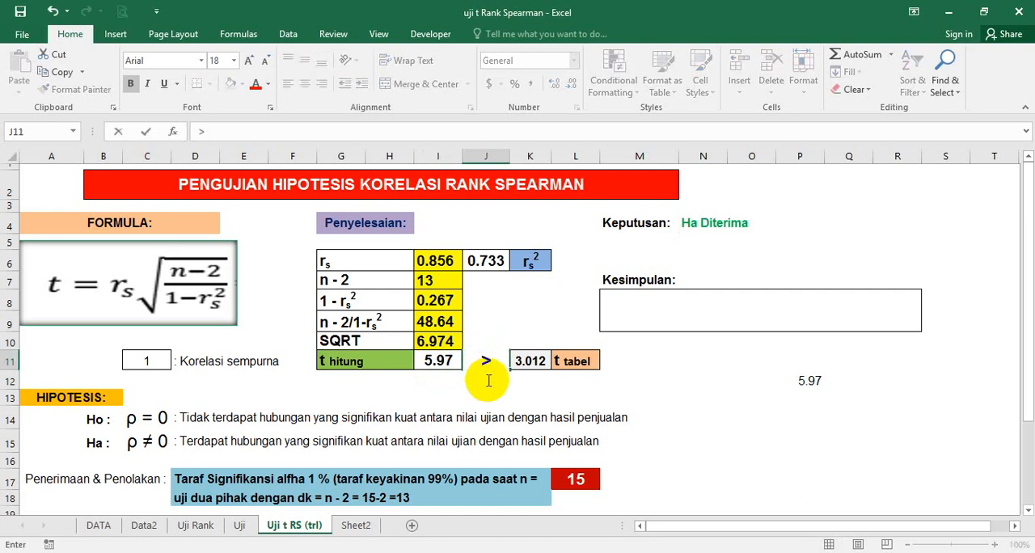
left_click(506, 396)
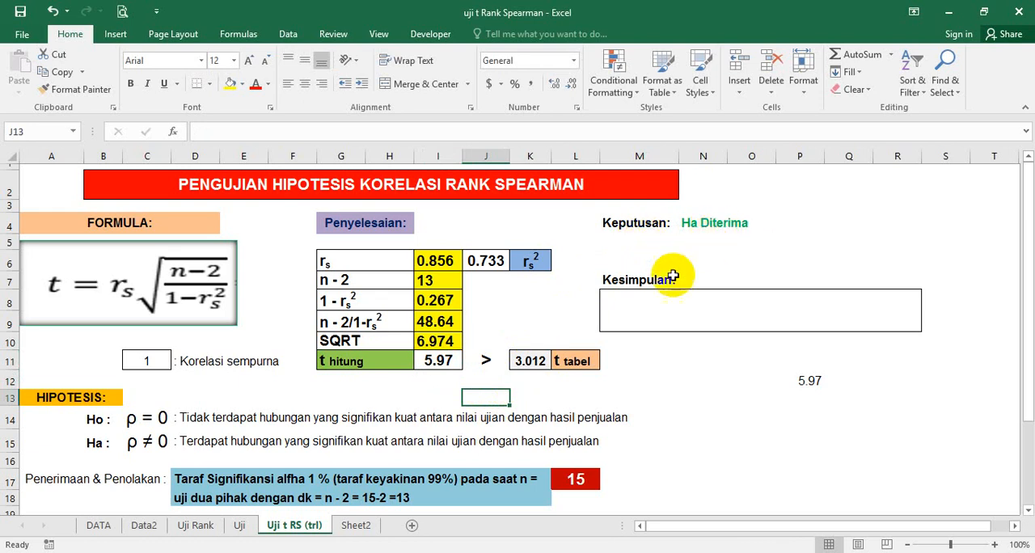
Step: Fill the Kesimpulan box M8 with the formula =D15 so it repeats the Ha hypothesis statement, and check the formula
left_click(651, 306)
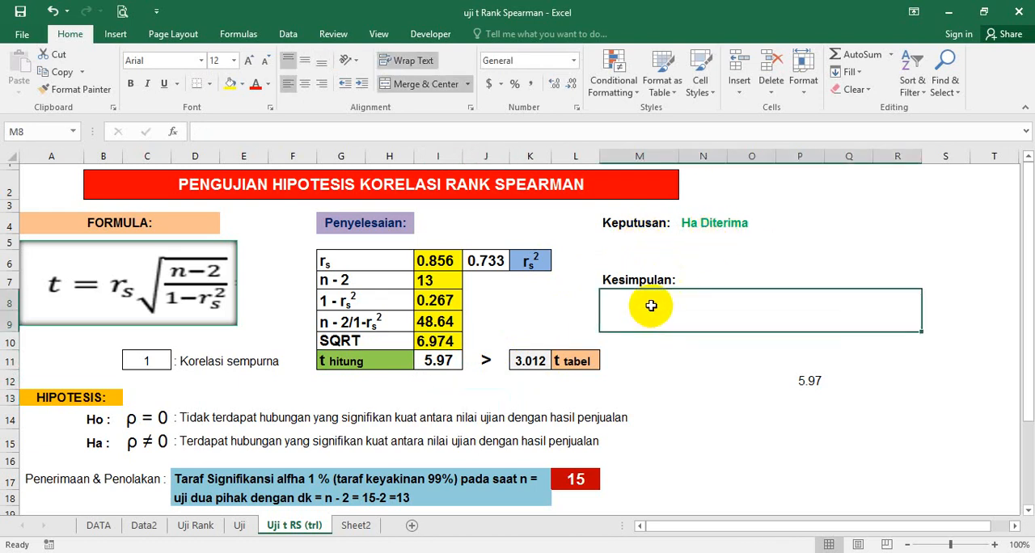
type("=")
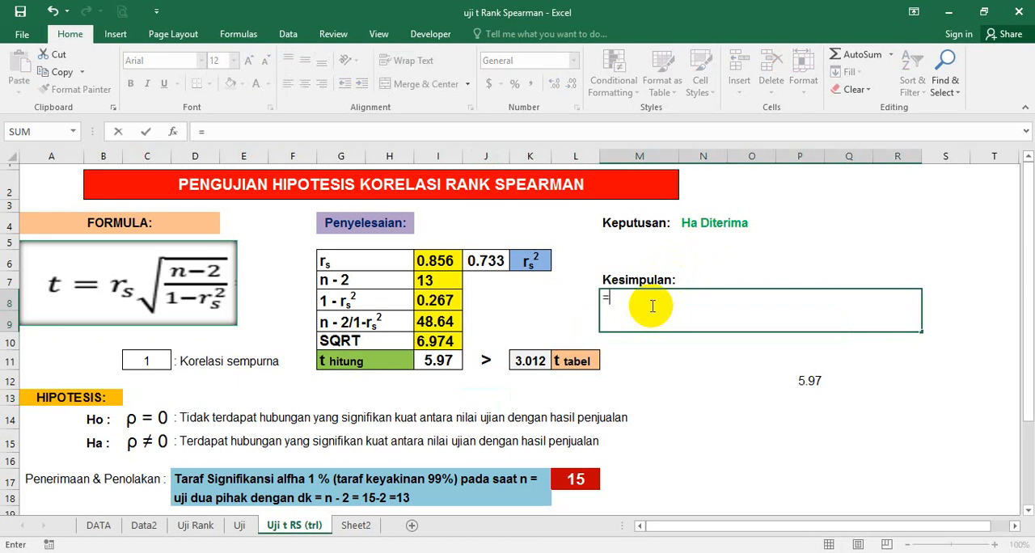
left_click(250, 447)
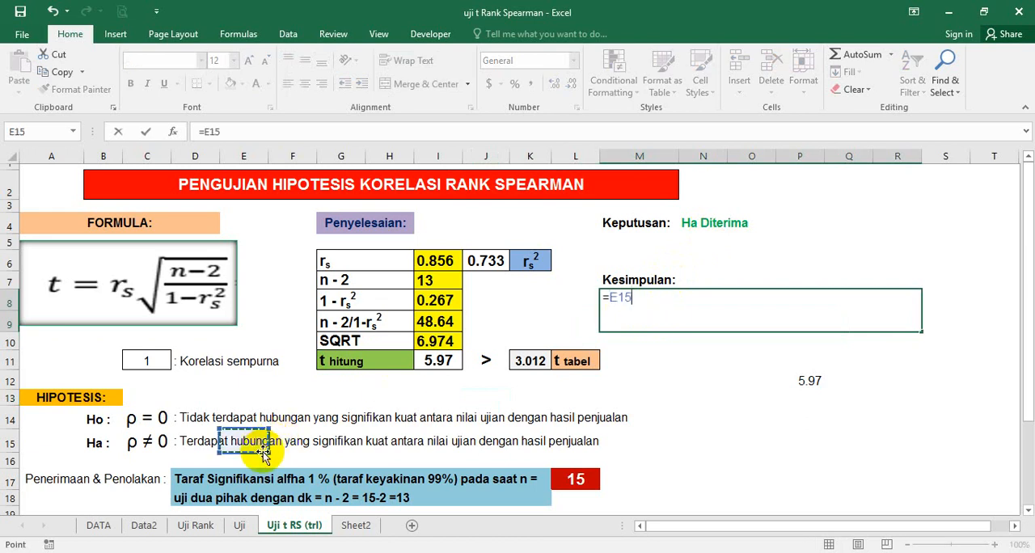
left_click(204, 446)
key("Return")
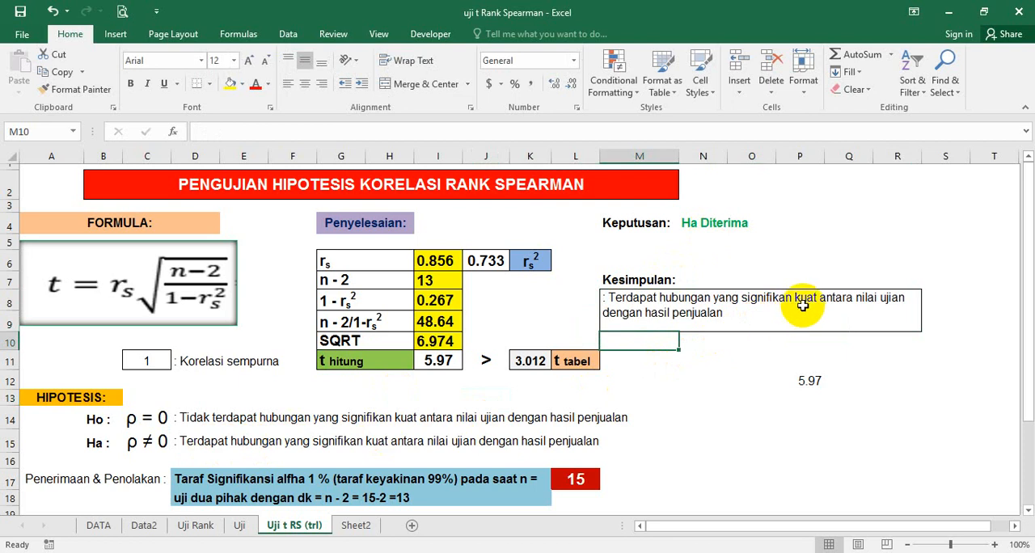
left_click(735, 320)
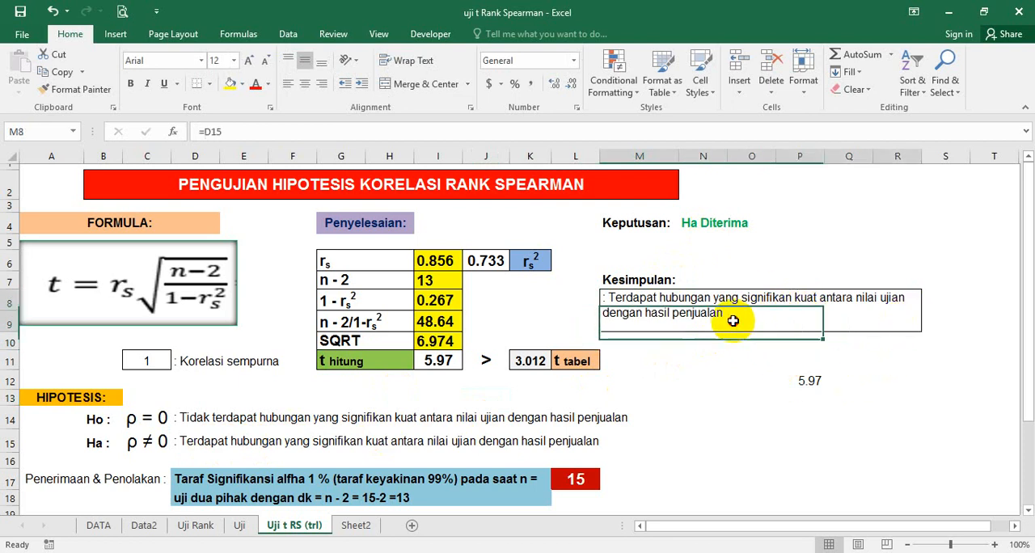
Step: Check the rs value in cell I6 and delete the backup value from cell P12
left_click(445, 264)
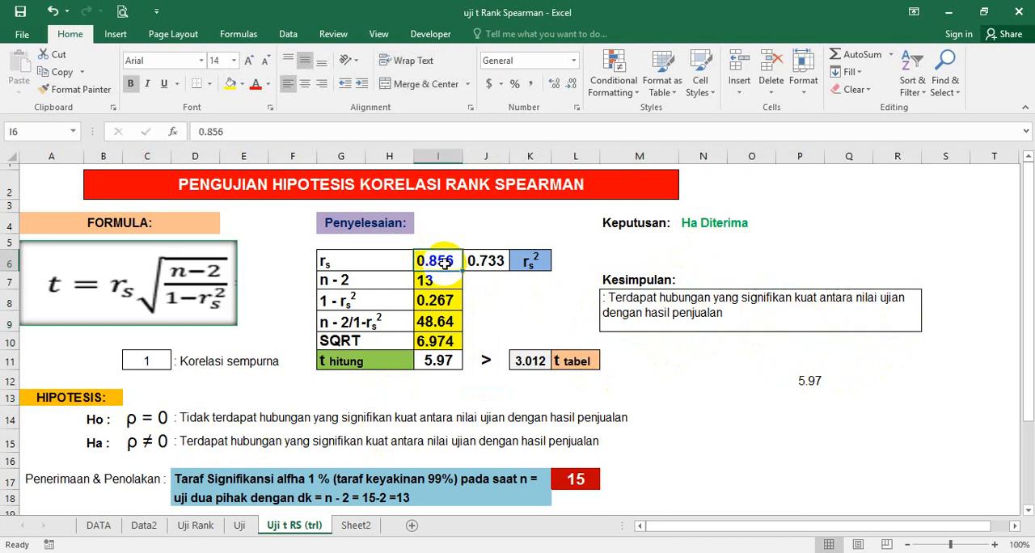
left_click(799, 379)
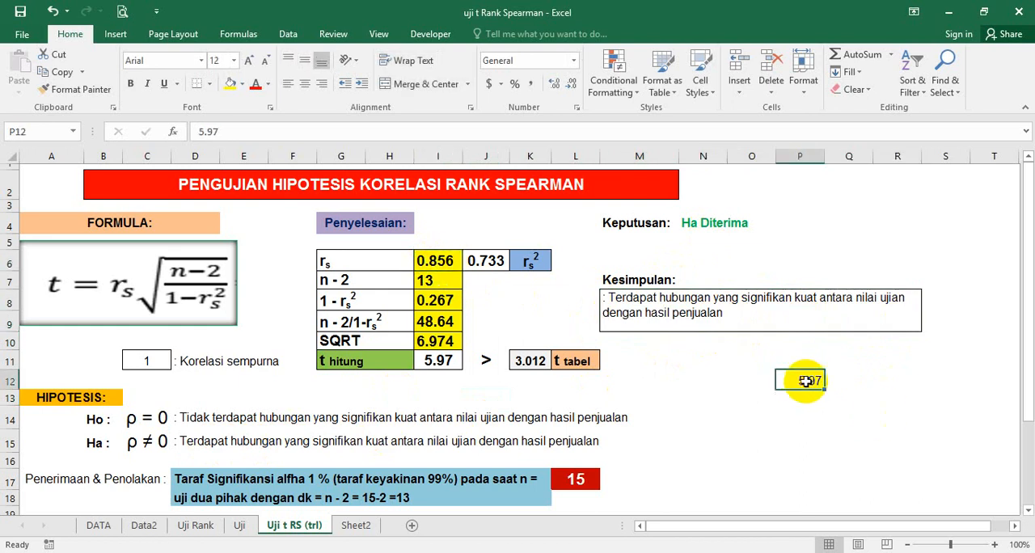
key("Delete")
left_click(748, 394)
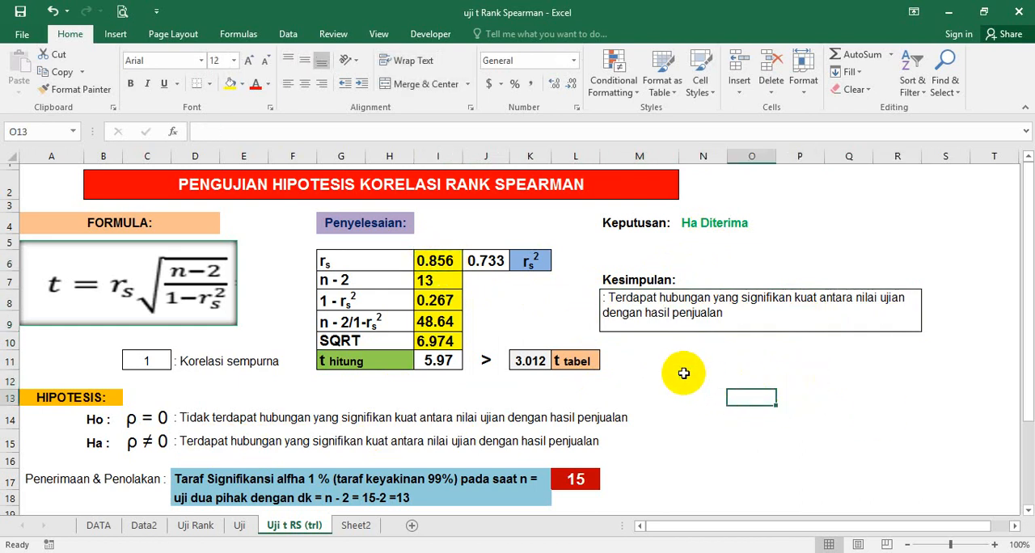